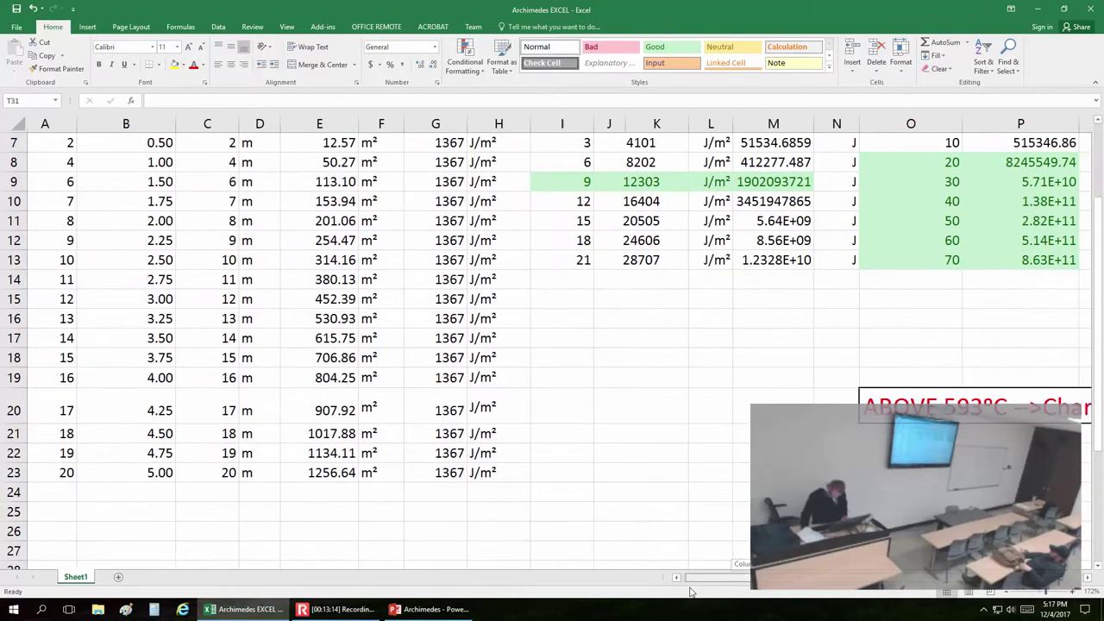
- Inspect the AREA input in F1 and the circle area formula text in B4 above the table
{"action": "scroll", "coordinate": [582, 512], "scroll_direction": "up", "scroll_amount": 3}
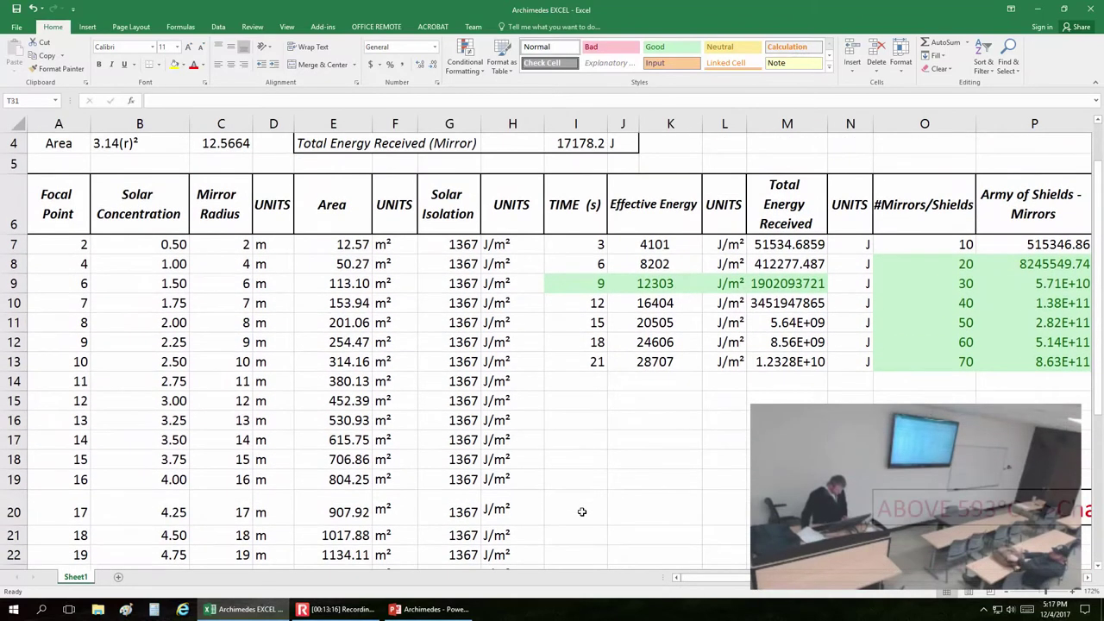
{"action": "scroll", "coordinate": [579, 509], "scroll_direction": "up", "scroll_amount": 1}
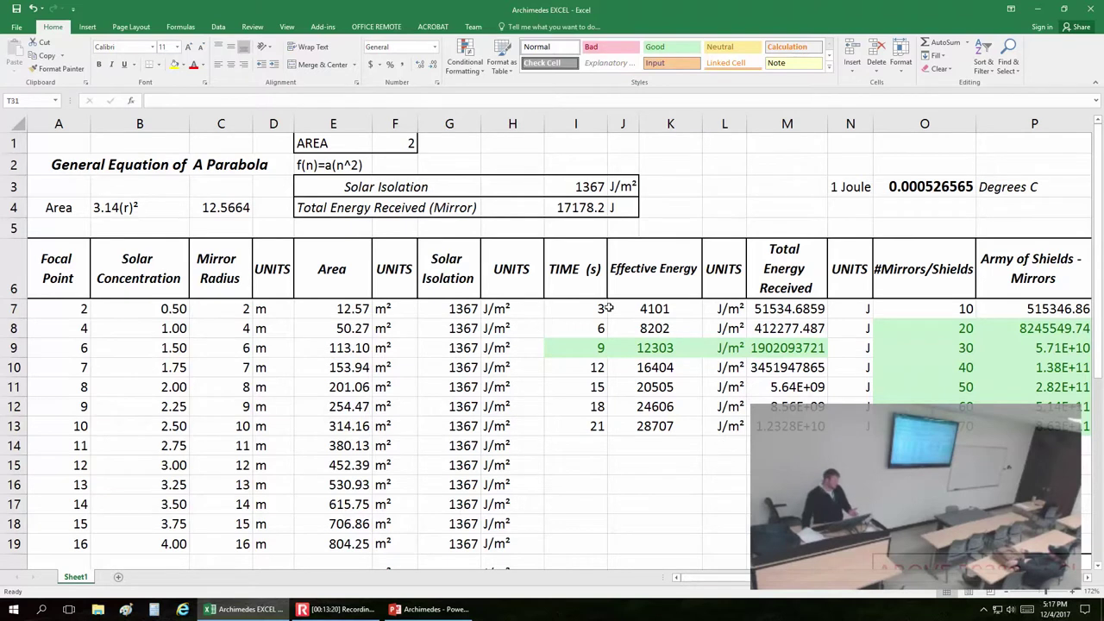
{"action": "left_click", "coordinate": [411, 142]}
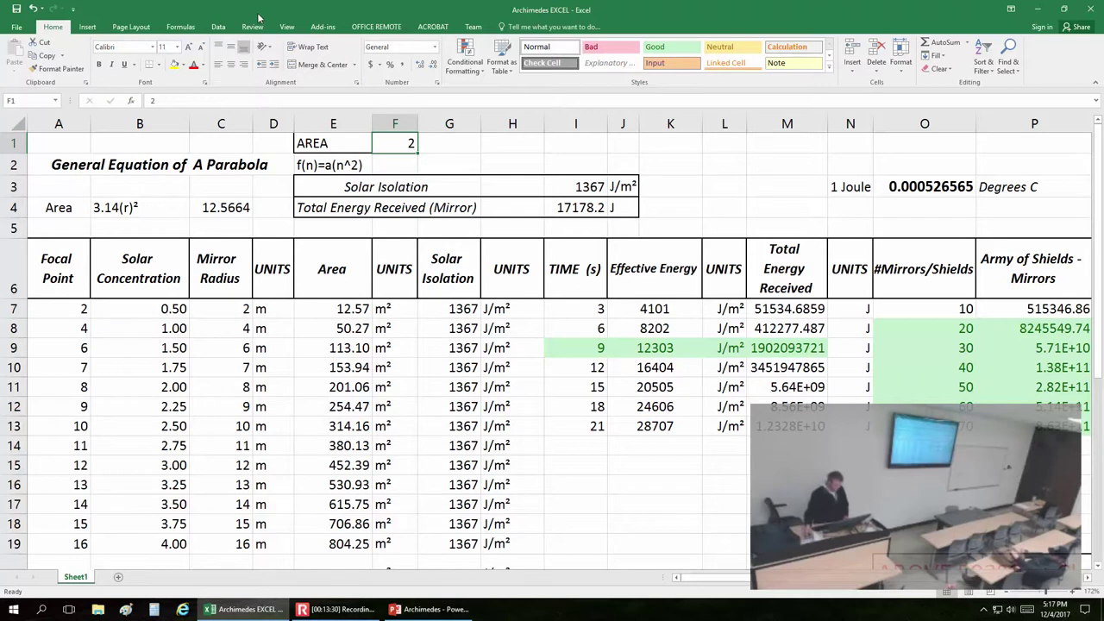
{"action": "left_click", "coordinate": [140, 207]}
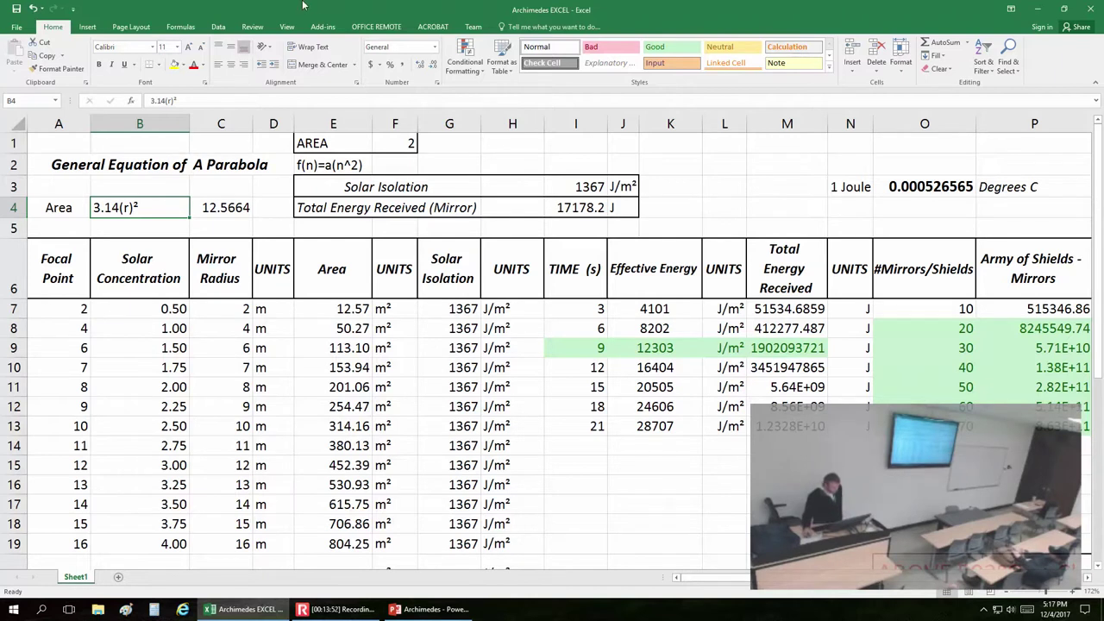
{"action": "left_click", "coordinate": [240, 151]}
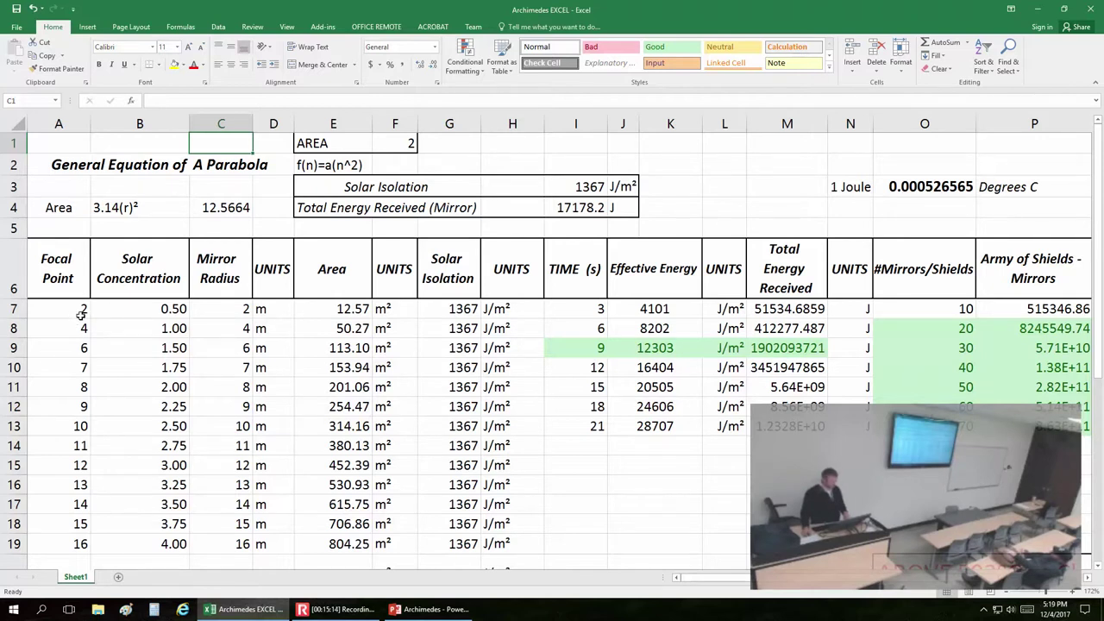
- Review the Focal Point and Solar Concentration columns from their headers through the listed rows
{"action": "scroll", "coordinate": [83, 314], "scroll_direction": "down", "scroll_amount": 1}
{"action": "scroll", "coordinate": [86, 298], "scroll_direction": "down", "scroll_amount": 1}
{"action": "scroll", "coordinate": [90, 293], "scroll_direction": "up", "scroll_amount": 1}
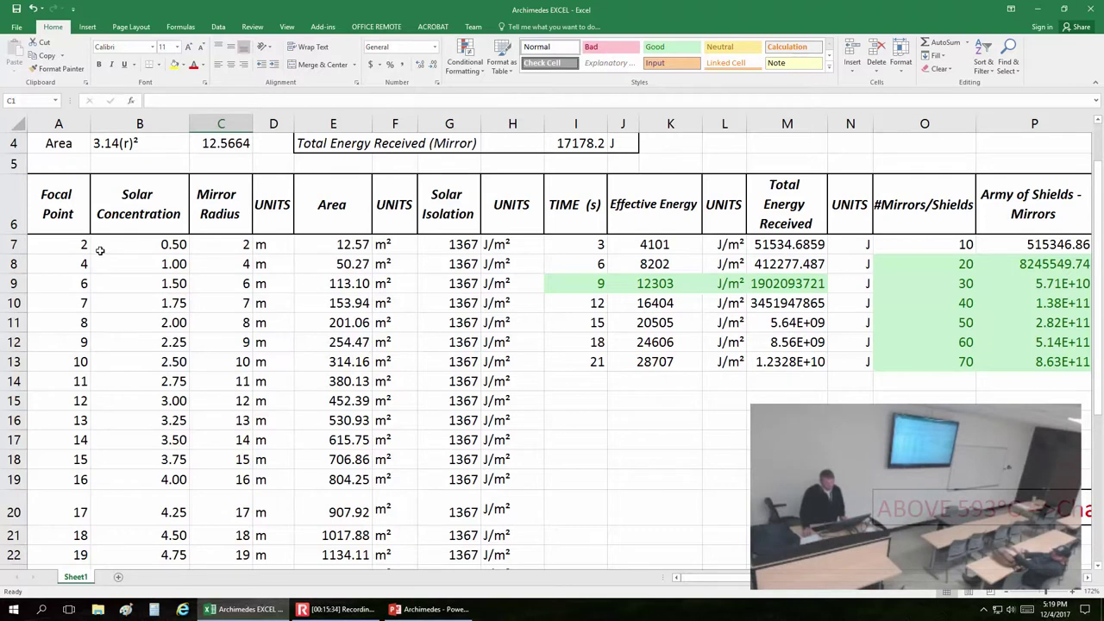
{"action": "scroll", "coordinate": [100, 250], "scroll_direction": "down", "scroll_amount": 1}
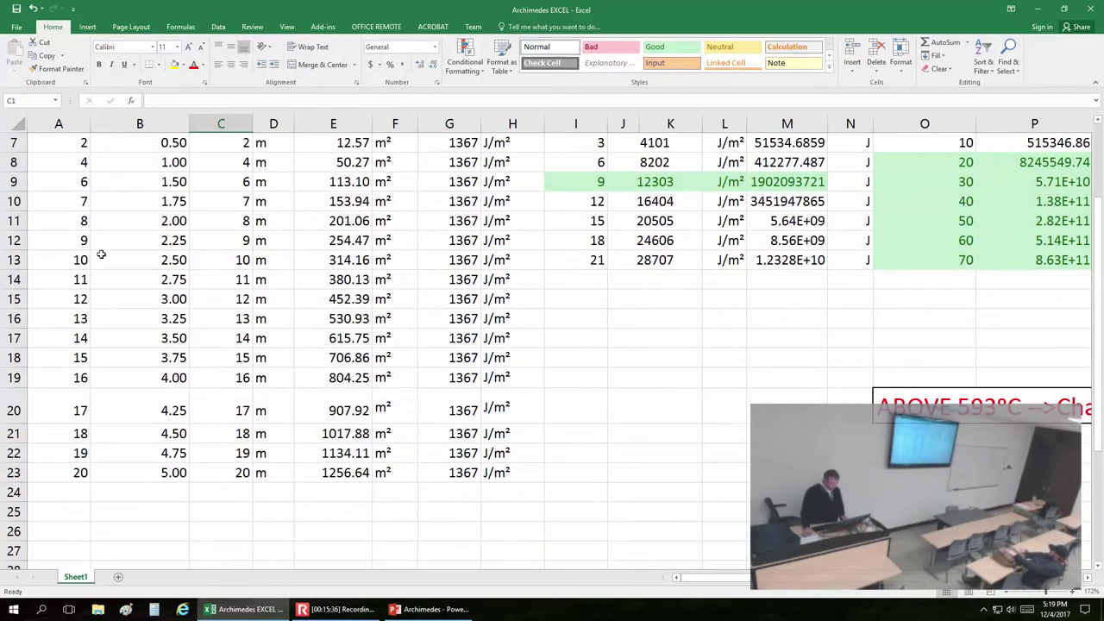
{"action": "scroll", "coordinate": [101, 257], "scroll_direction": "up", "scroll_amount": 1}
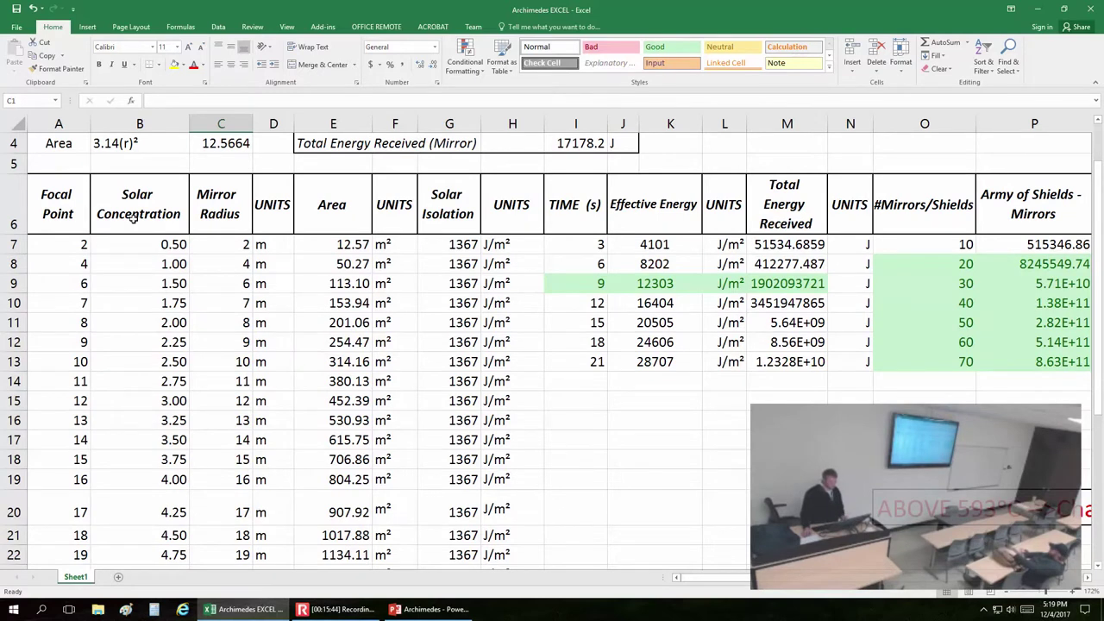
{"action": "scroll", "coordinate": [133, 219], "scroll_direction": "down", "scroll_amount": 1}
{"action": "scroll", "coordinate": [139, 226], "scroll_direction": "up", "scroll_amount": 1}
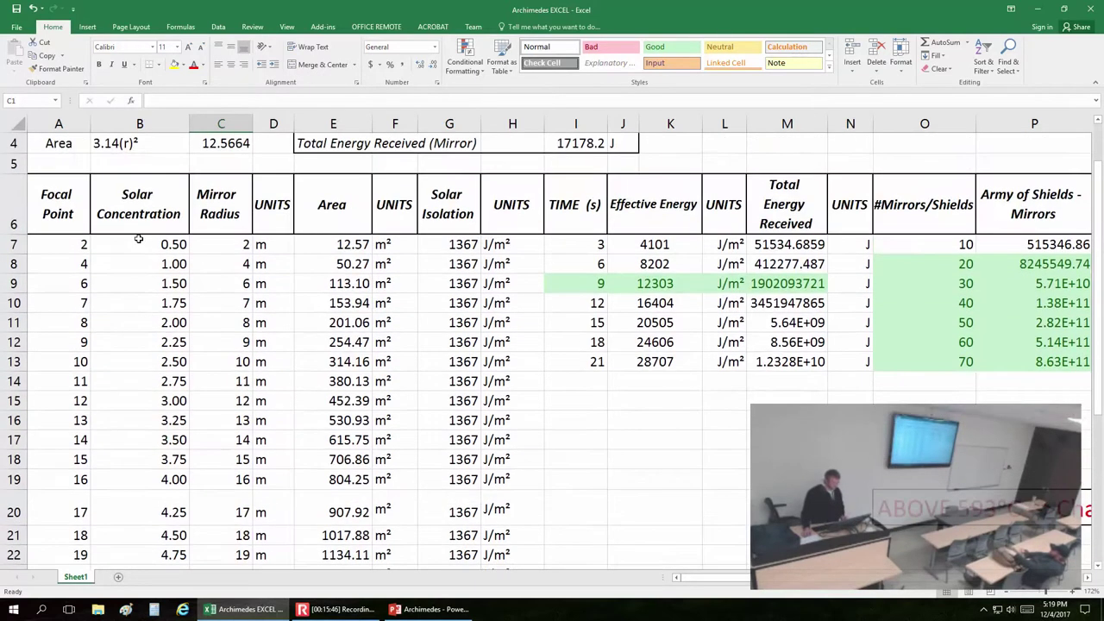
{"action": "scroll", "coordinate": [138, 239], "scroll_direction": "up", "scroll_amount": 1}
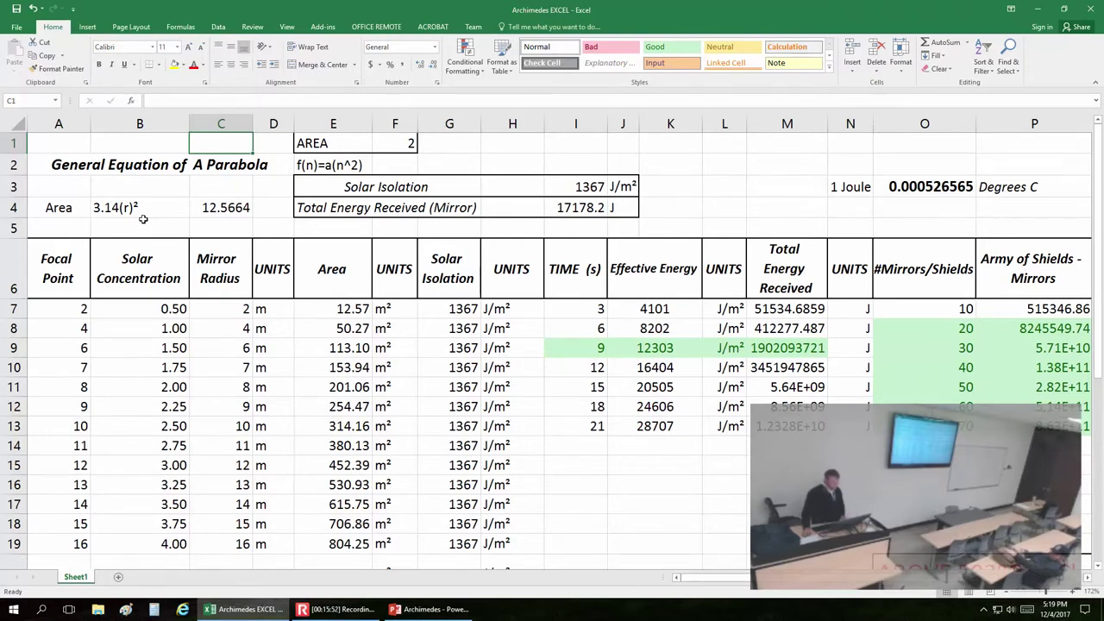
{"action": "scroll", "coordinate": [143, 220], "scroll_direction": "down", "scroll_amount": 1}
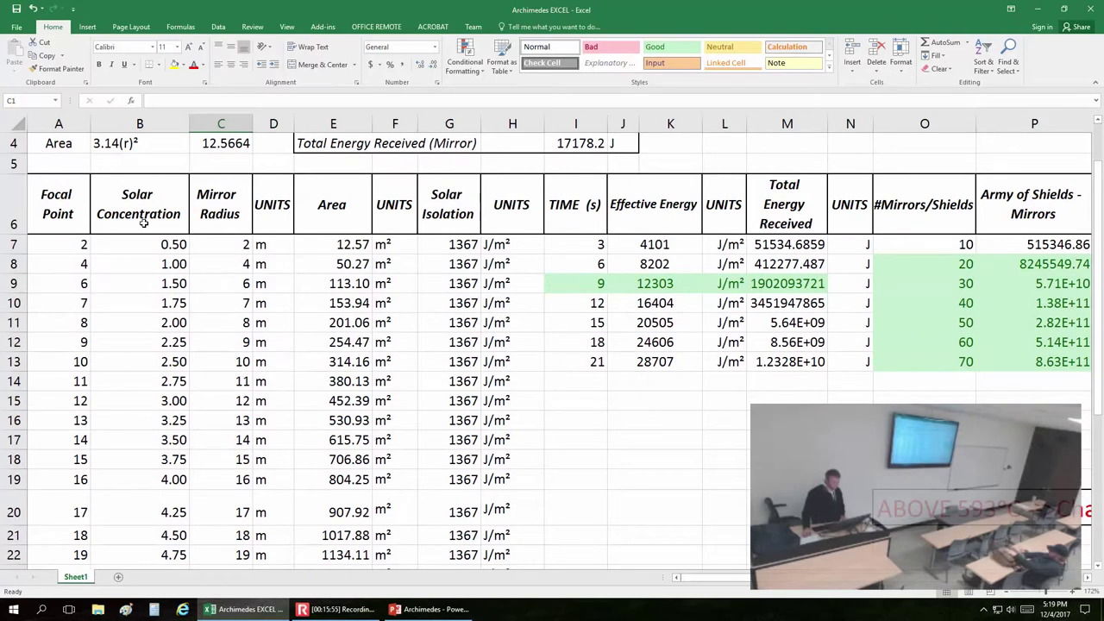
{"action": "scroll", "coordinate": [145, 223], "scroll_direction": "up", "scroll_amount": 1}
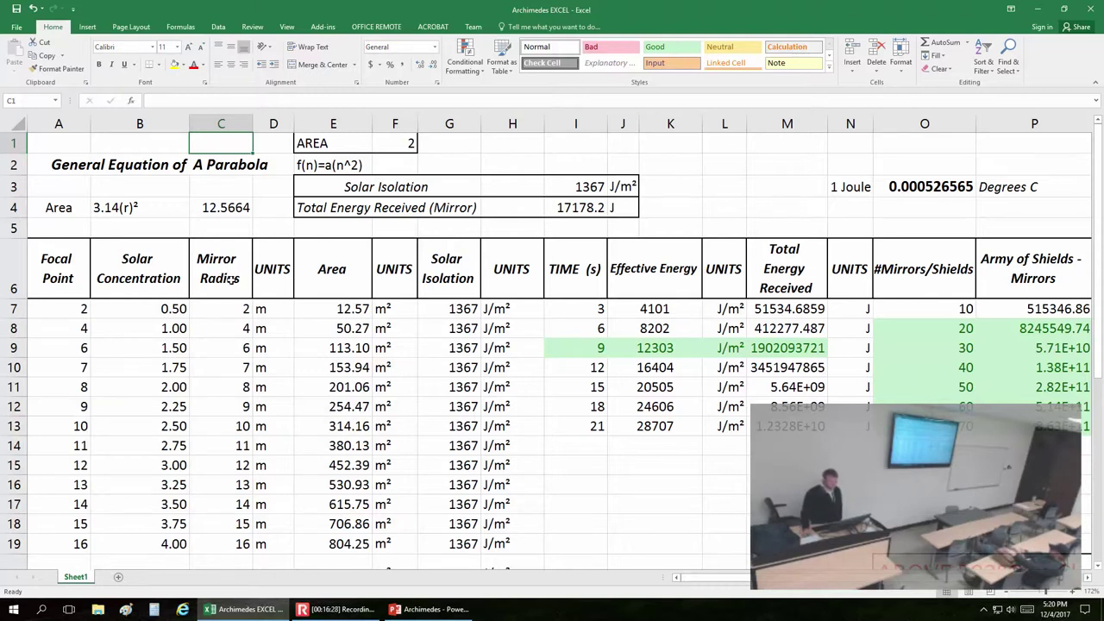
- Review the Mirror Radius and Area columns together with their units
{"action": "scroll", "coordinate": [233, 283], "scroll_direction": "down", "scroll_amount": 1}
{"action": "scroll", "coordinate": [254, 293], "scroll_direction": "down", "scroll_amount": 1}
{"action": "scroll", "coordinate": [260, 298], "scroll_direction": "up", "scroll_amount": 1}
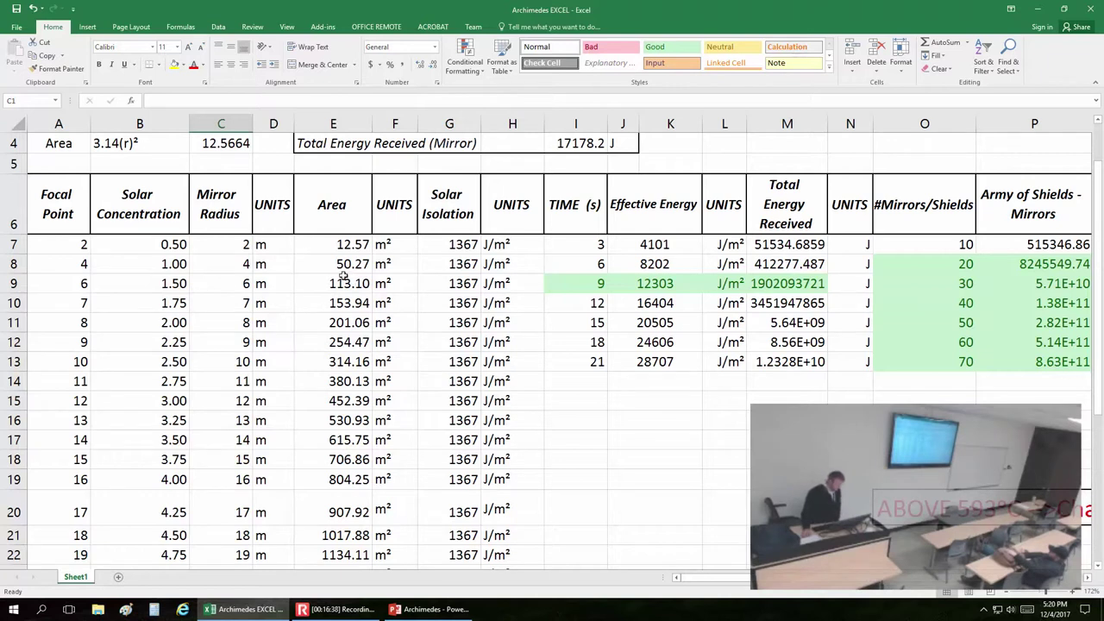
{"action": "scroll", "coordinate": [344, 270], "scroll_direction": "up", "scroll_amount": 1}
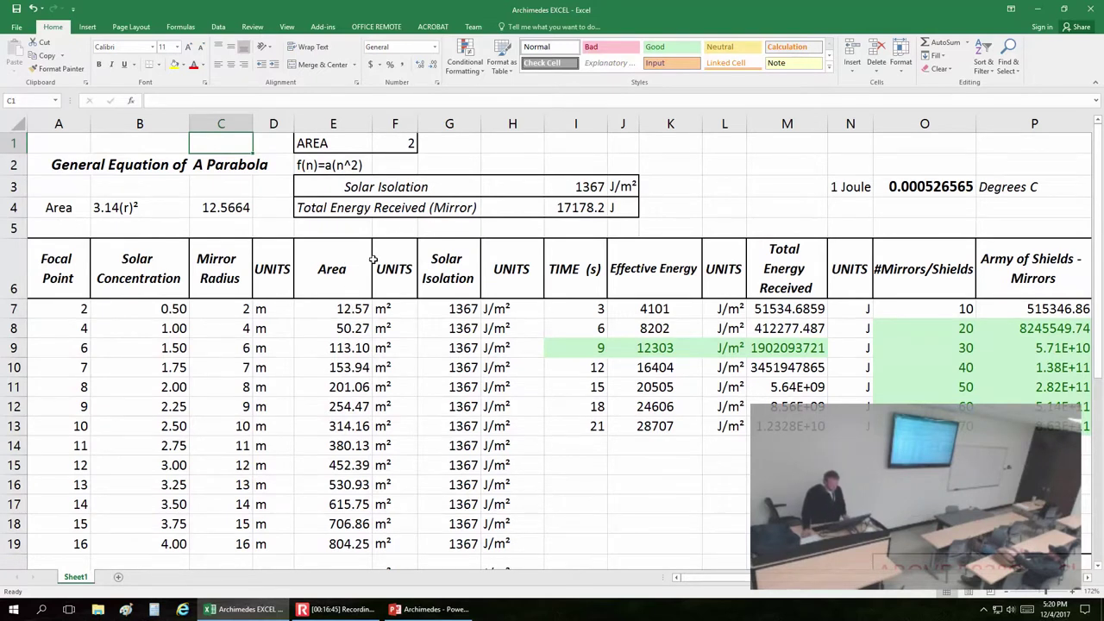
{"action": "scroll", "coordinate": [372, 259], "scroll_direction": "down", "scroll_amount": 1}
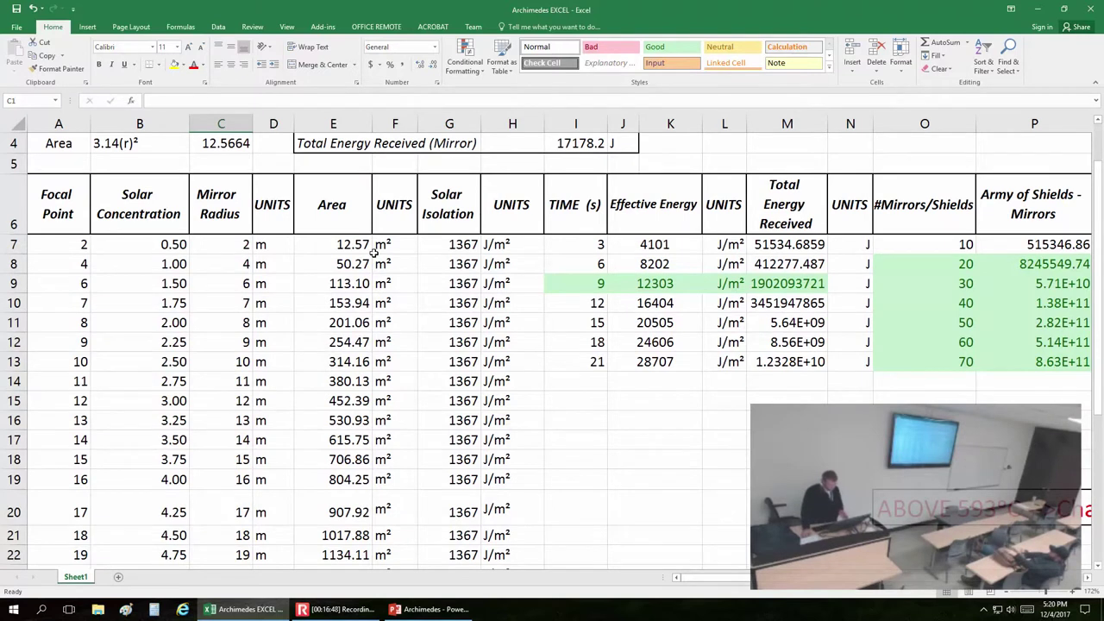
{"action": "scroll", "coordinate": [373, 250], "scroll_direction": "up", "scroll_amount": 1}
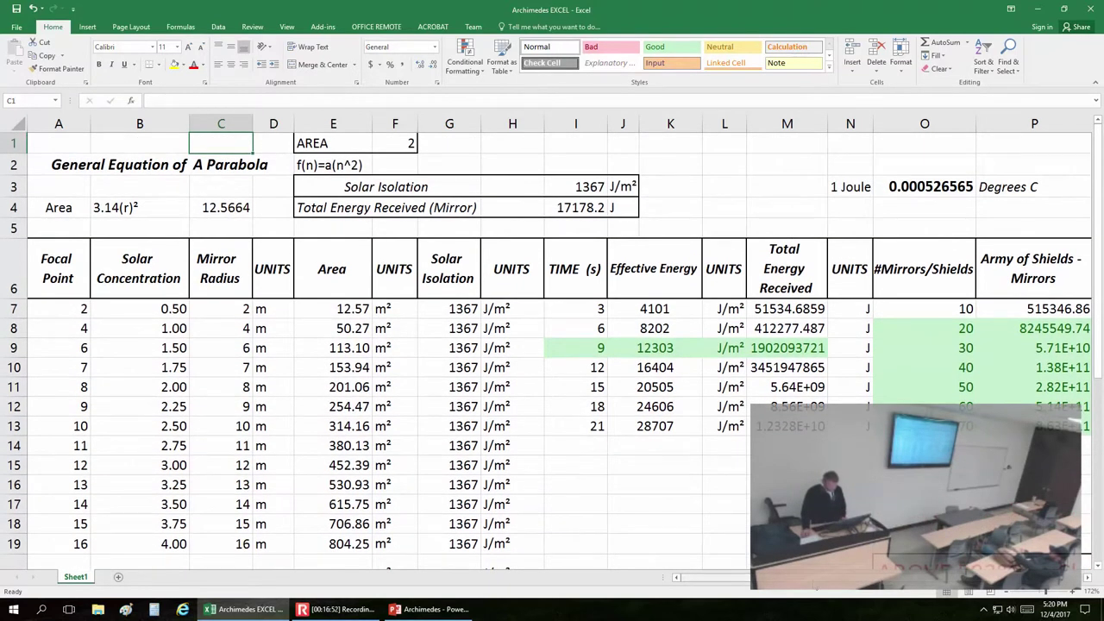
{"action": "scroll", "coordinate": [438, 416], "scroll_direction": "right", "scroll_amount": 1}
{"action": "scroll", "coordinate": [439, 416], "scroll_direction": "left", "scroll_amount": 1}
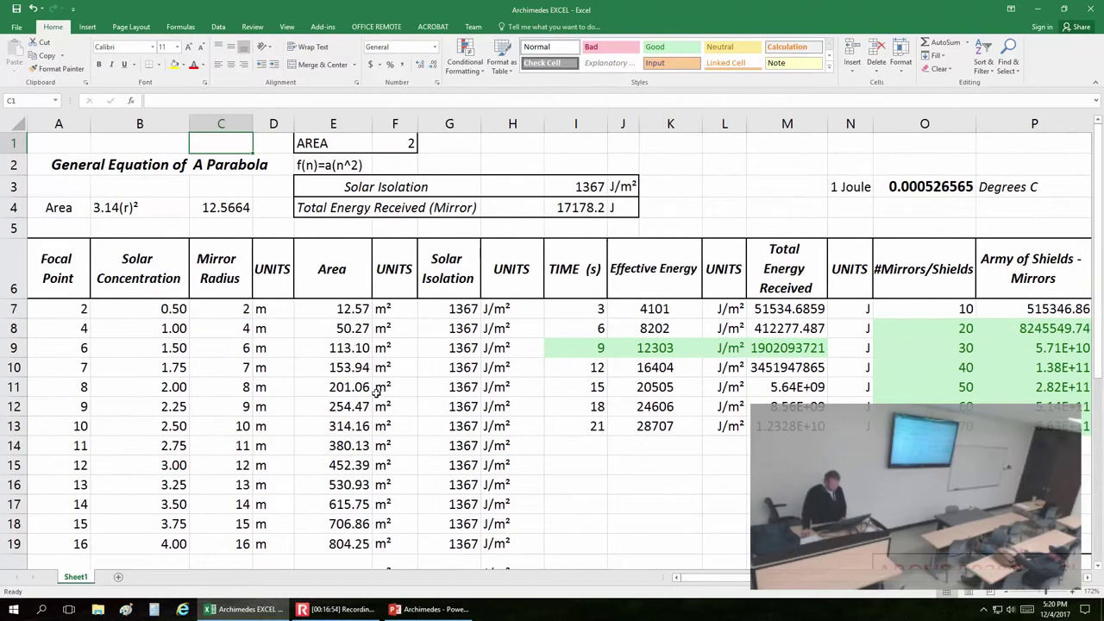
- Inspect the AREA input in F1 and the formula behind the first Area value in E7
{"action": "left_click", "coordinate": [381, 145]}
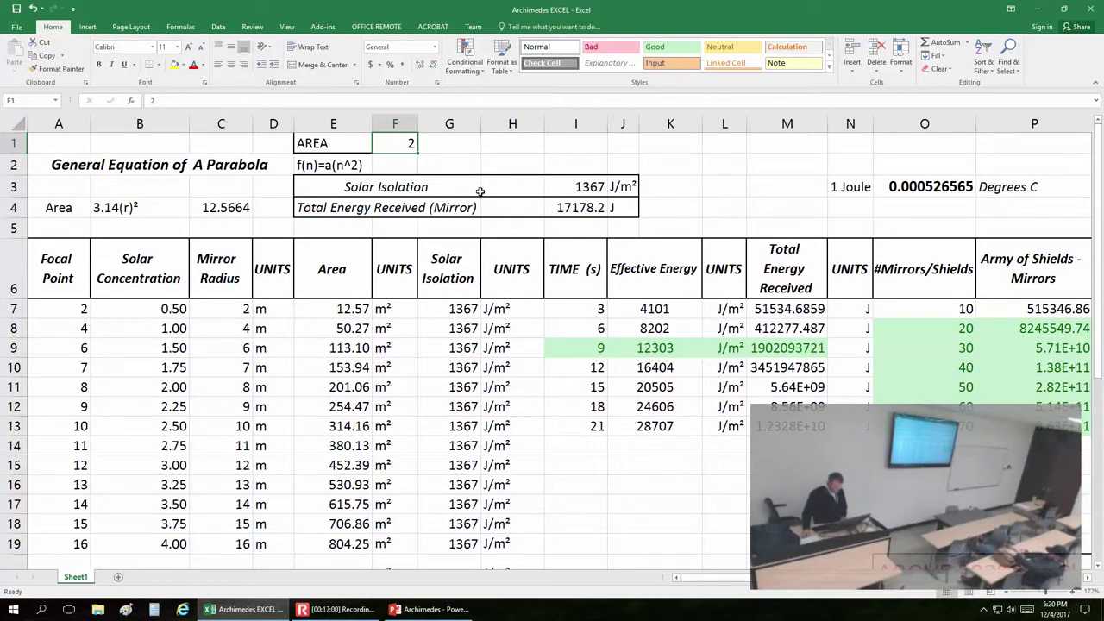
{"action": "left_click", "coordinate": [369, 309]}
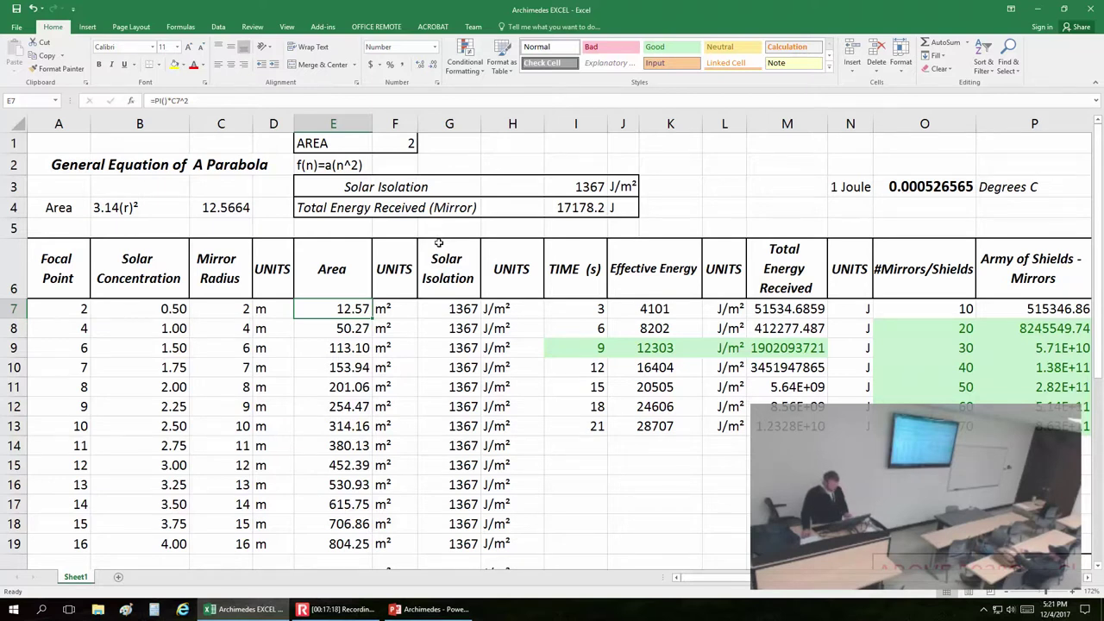
{"action": "scroll", "coordinate": [436, 259], "scroll_direction": "down", "scroll_amount": 2}
{"action": "scroll", "coordinate": [422, 338], "scroll_direction": "down", "scroll_amount": 1}
{"action": "scroll", "coordinate": [424, 328], "scroll_direction": "up", "scroll_amount": 3}
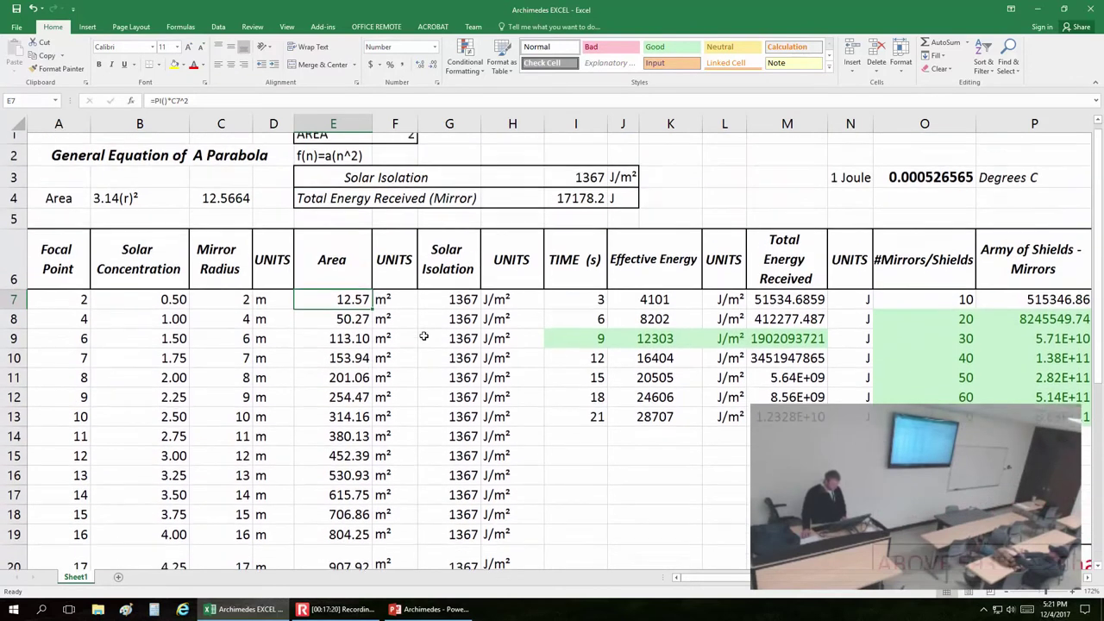
{"action": "scroll", "coordinate": [426, 312], "scroll_direction": "down", "scroll_amount": 1}
{"action": "scroll", "coordinate": [427, 309], "scroll_direction": "up", "scroll_amount": 1}
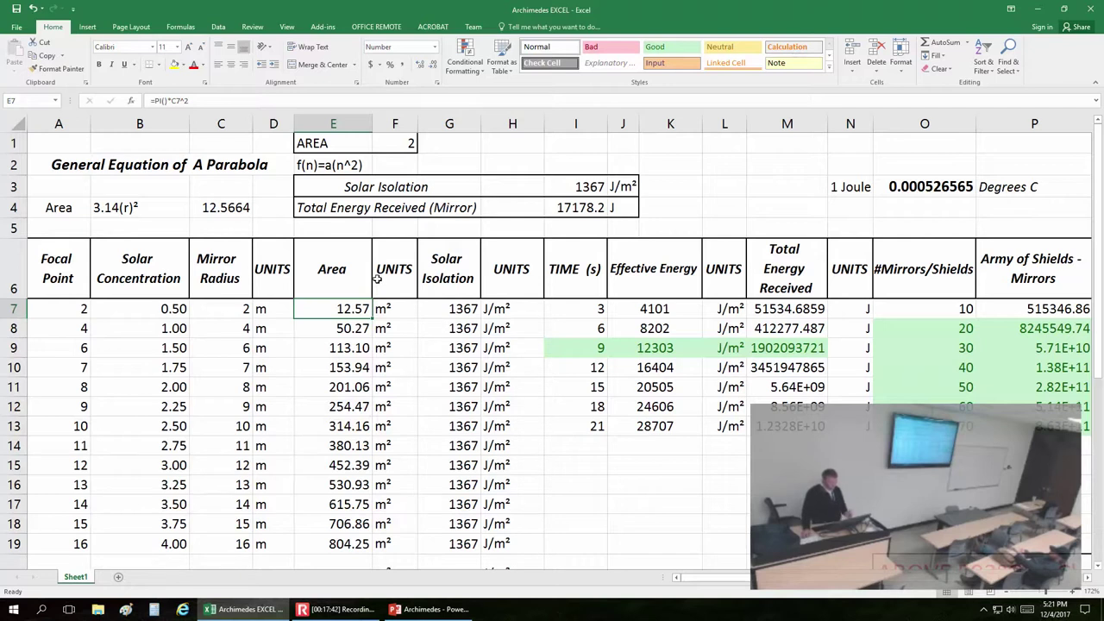
- Review the Solar Isolation column and its units alongside the Area values
{"action": "left_click", "coordinate": [394, 232]}
{"action": "scroll", "coordinate": [392, 259], "scroll_direction": "down", "scroll_amount": 1}
{"action": "scroll", "coordinate": [393, 259], "scroll_direction": "up", "scroll_amount": 1}
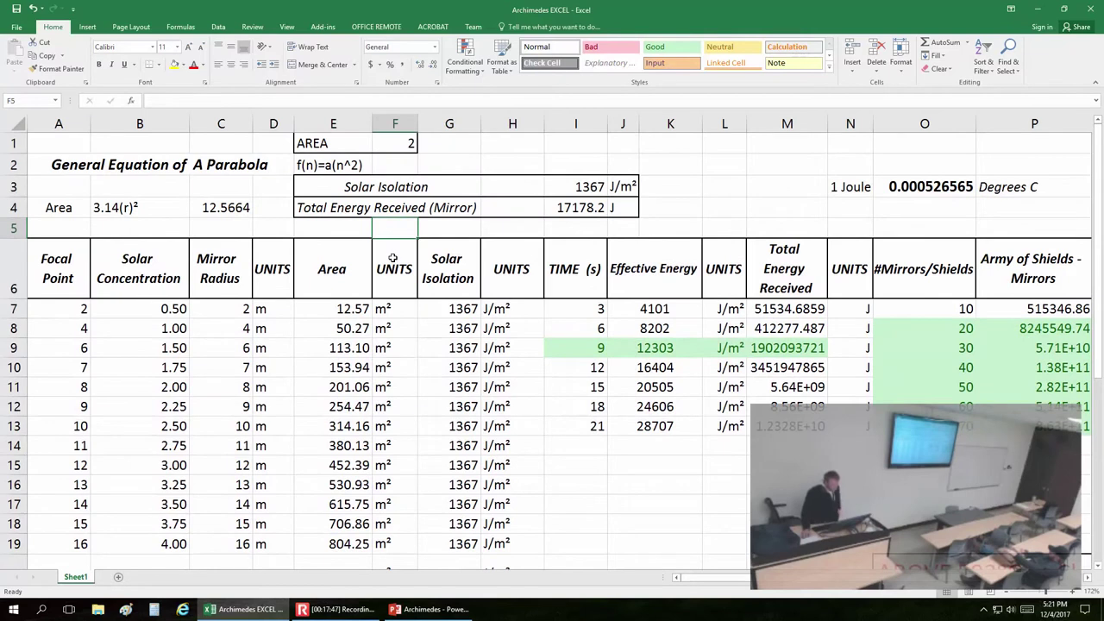
{"action": "scroll", "coordinate": [389, 294], "scroll_direction": "down", "scroll_amount": 1}
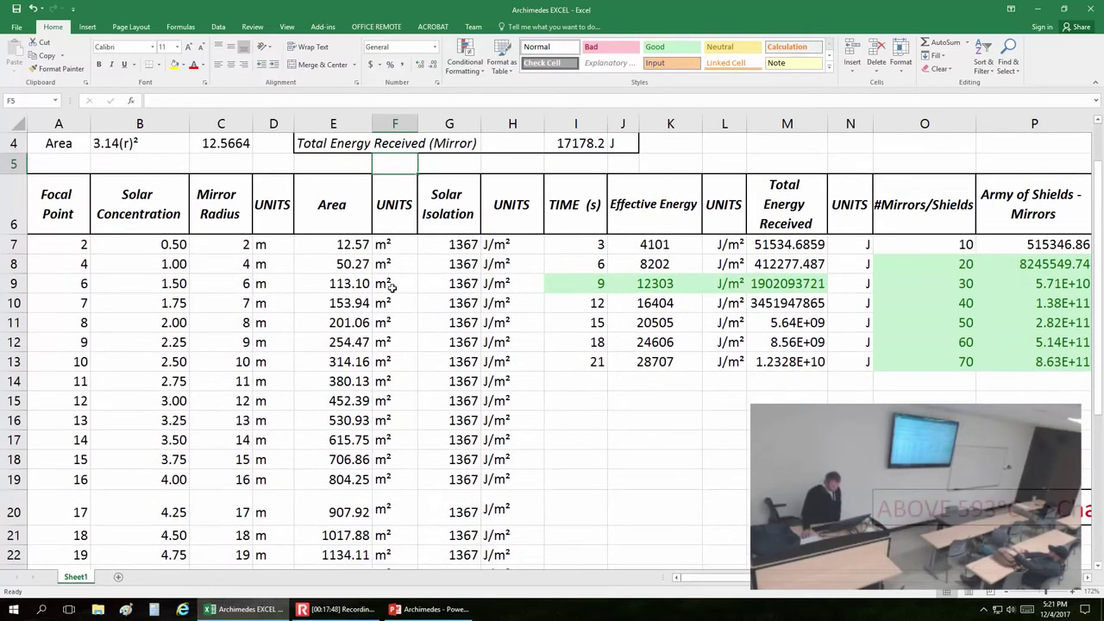
{"action": "scroll", "coordinate": [439, 252], "scroll_direction": "up", "scroll_amount": 1}
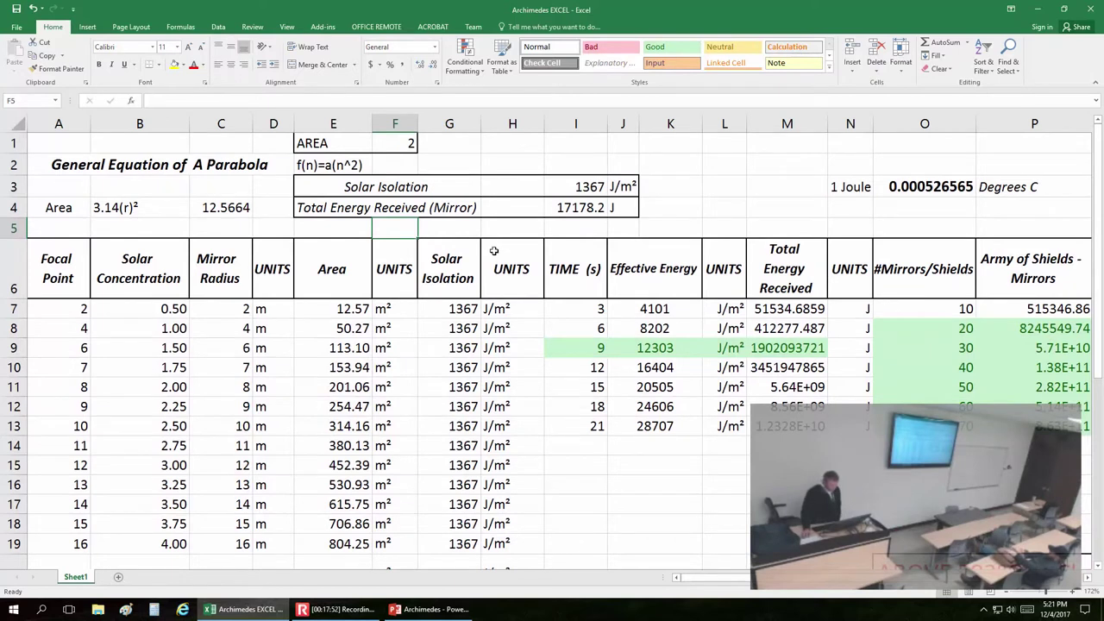
{"action": "scroll", "coordinate": [500, 242], "scroll_direction": "down", "scroll_amount": 2}
{"action": "scroll", "coordinate": [499, 227], "scroll_direction": "up", "scroll_amount": 1}
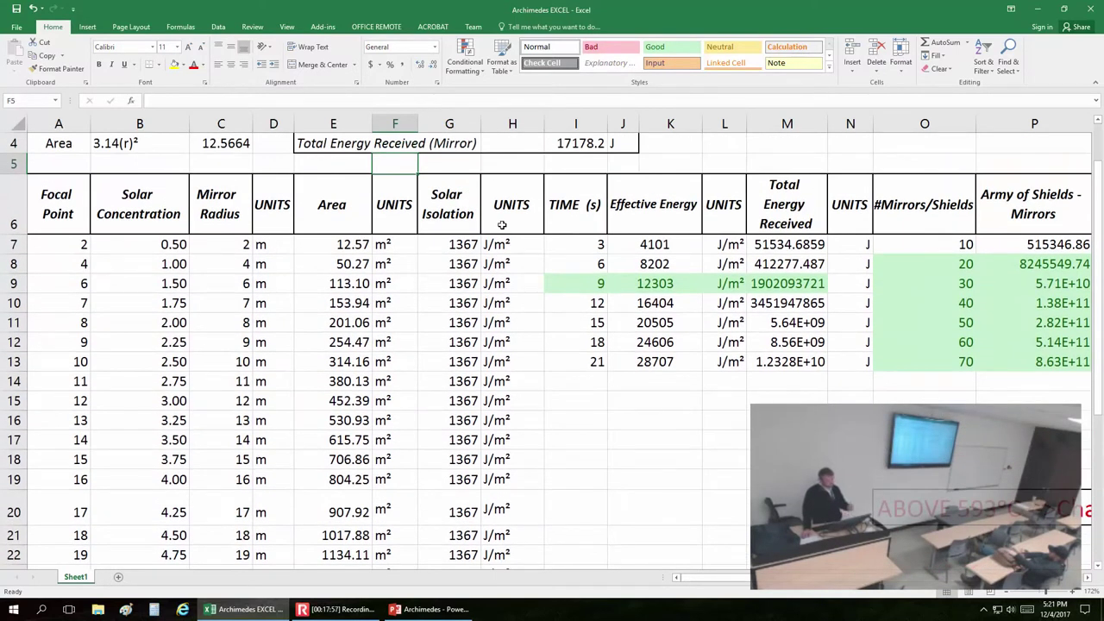
{"action": "scroll", "coordinate": [501, 224], "scroll_direction": "down", "scroll_amount": 1}
{"action": "scroll", "coordinate": [502, 223], "scroll_direction": "up", "scroll_amount": 1}
{"action": "scroll", "coordinate": [502, 223], "scroll_direction": "up", "scroll_amount": 1}
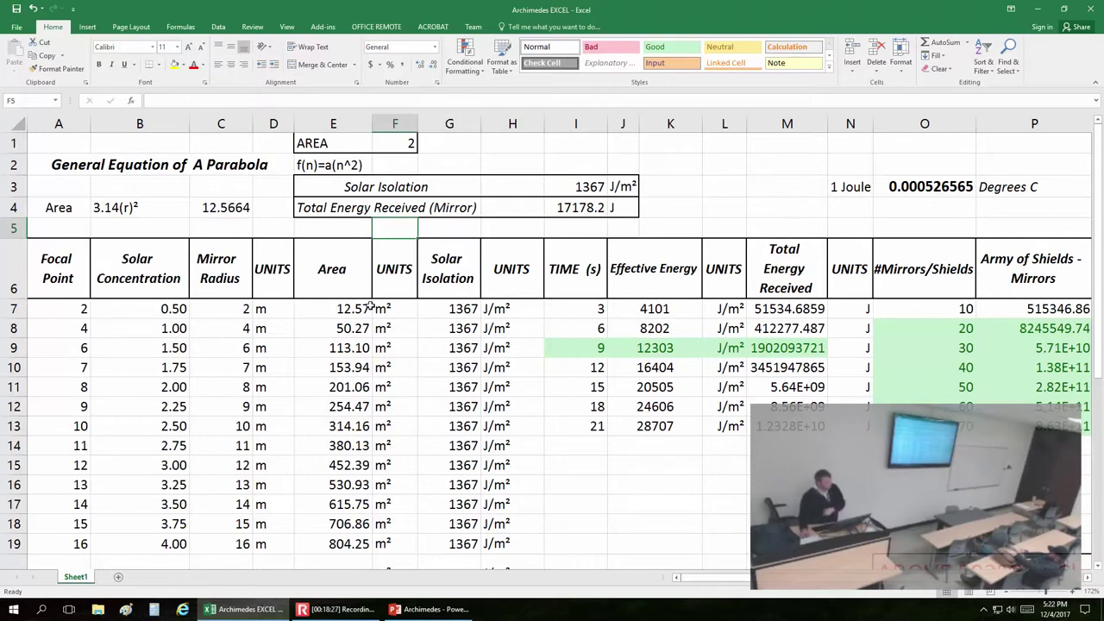
- Compare the Total Energy Received formula in M7 with the #Mirrors/Shields value in O7
{"action": "left_click", "coordinate": [791, 312]}
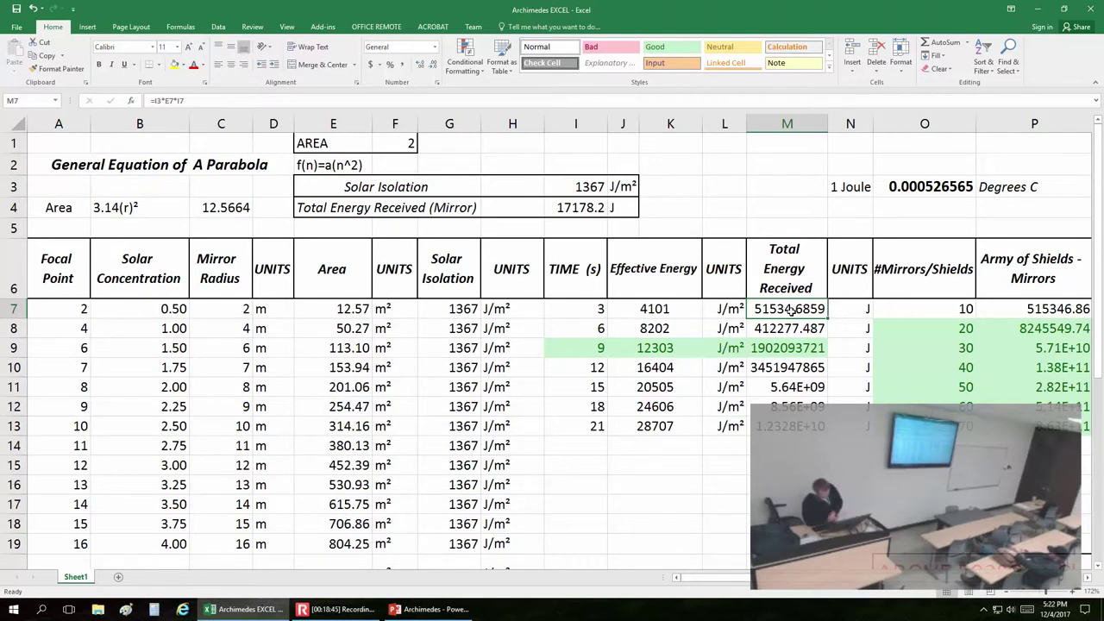
{"action": "left_click", "coordinate": [966, 309]}
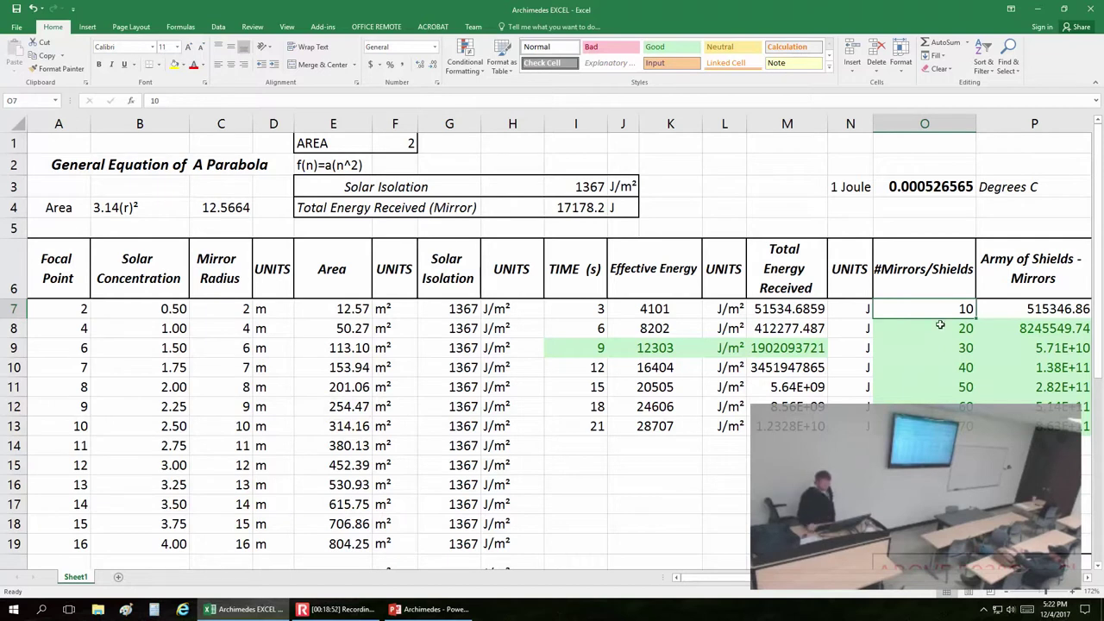
{"action": "left_click", "coordinate": [780, 314]}
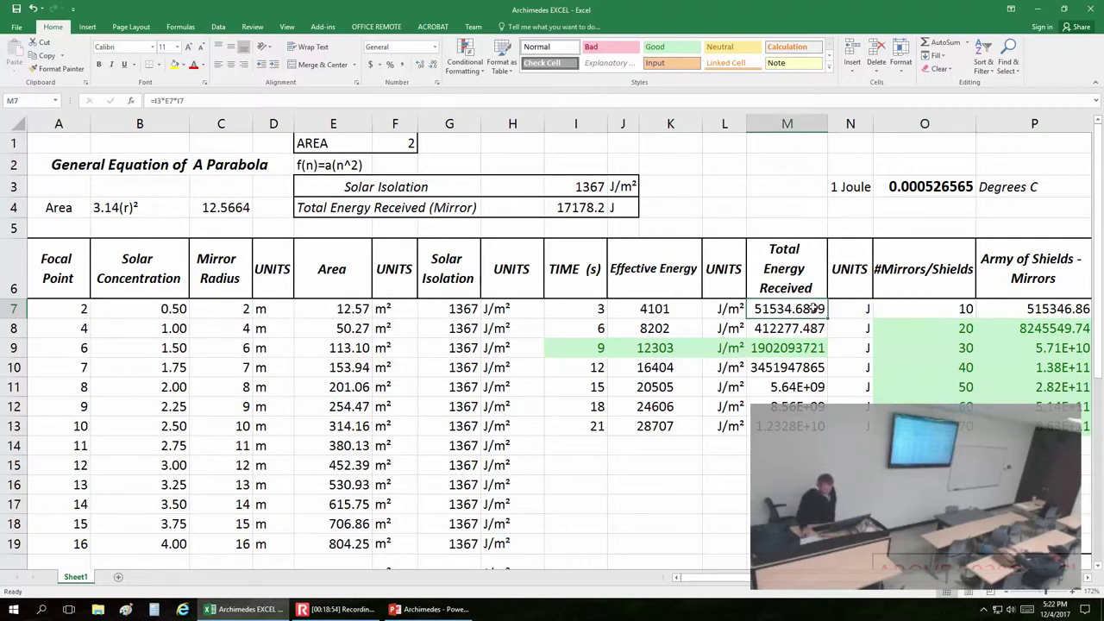
{"action": "left_click", "coordinate": [941, 302]}
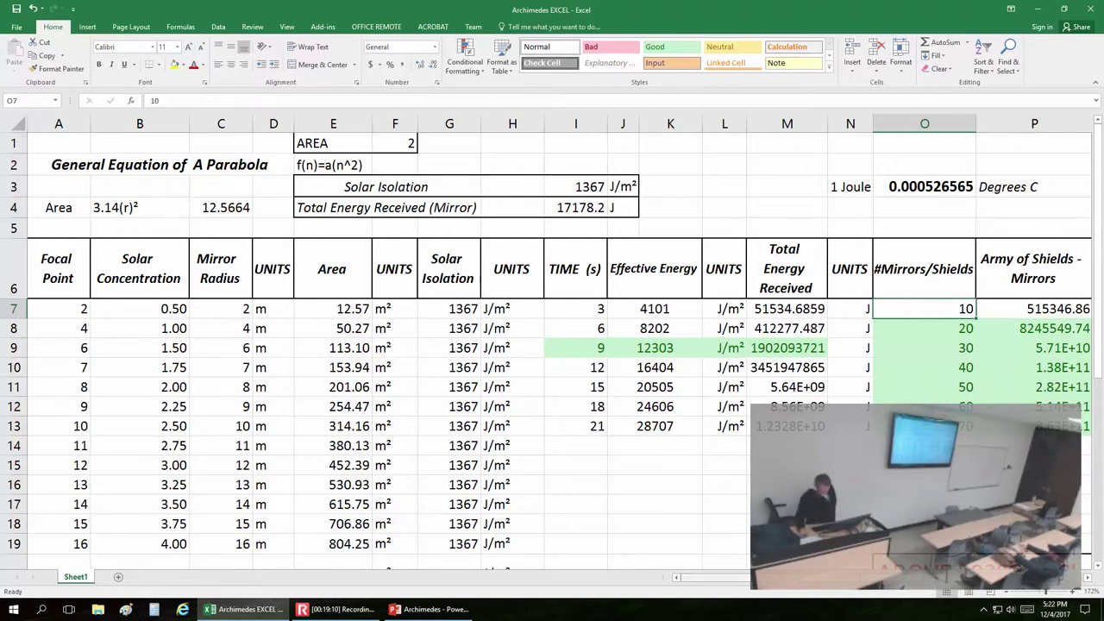
- Examine the GAIN Energy columns in °C and °F and recheck the Total Energy Received formula in M7
{"action": "left_click_drag", "start_coordinate": [716, 576], "coordinate": [742, 576]}
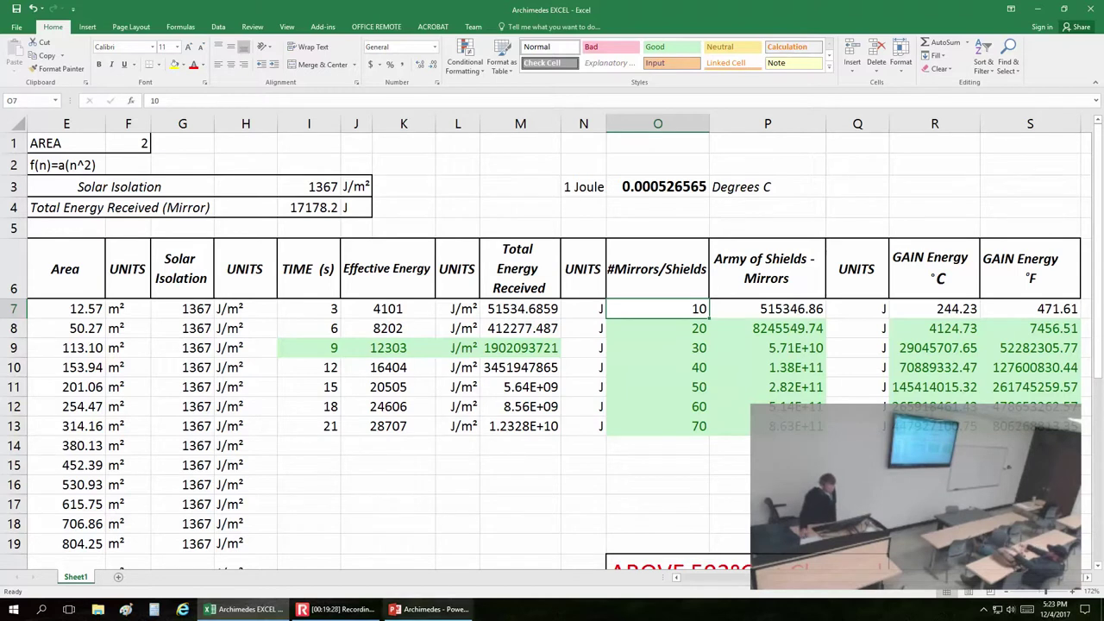
{"action": "scroll", "coordinate": [703, 592], "scroll_direction": "left", "scroll_amount": 4}
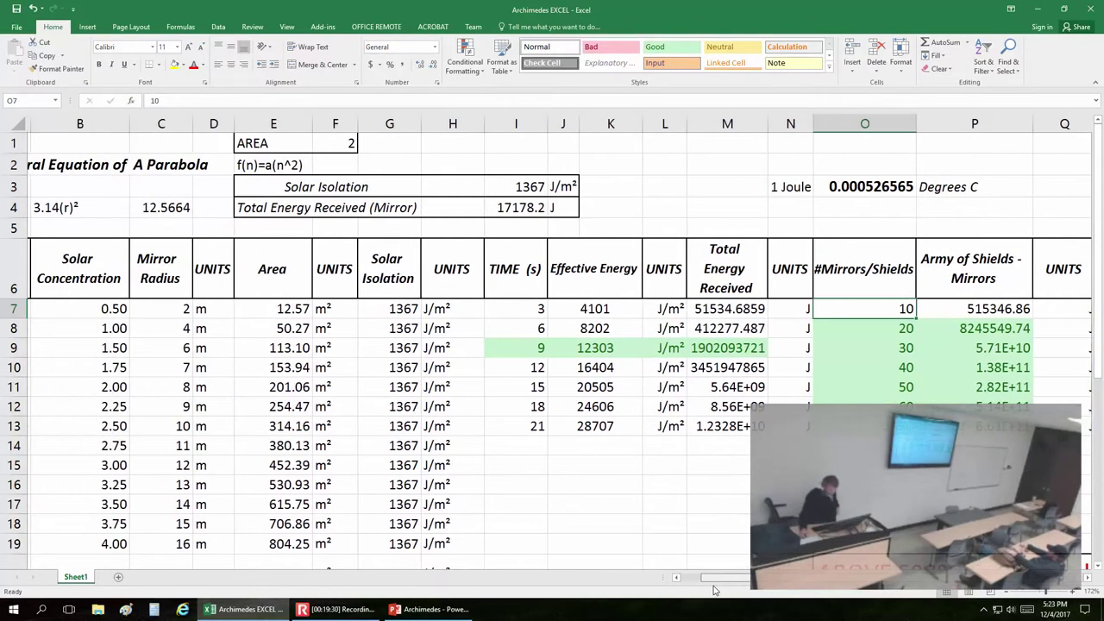
{"action": "scroll", "coordinate": [703, 591], "scroll_direction": "left", "scroll_amount": 1}
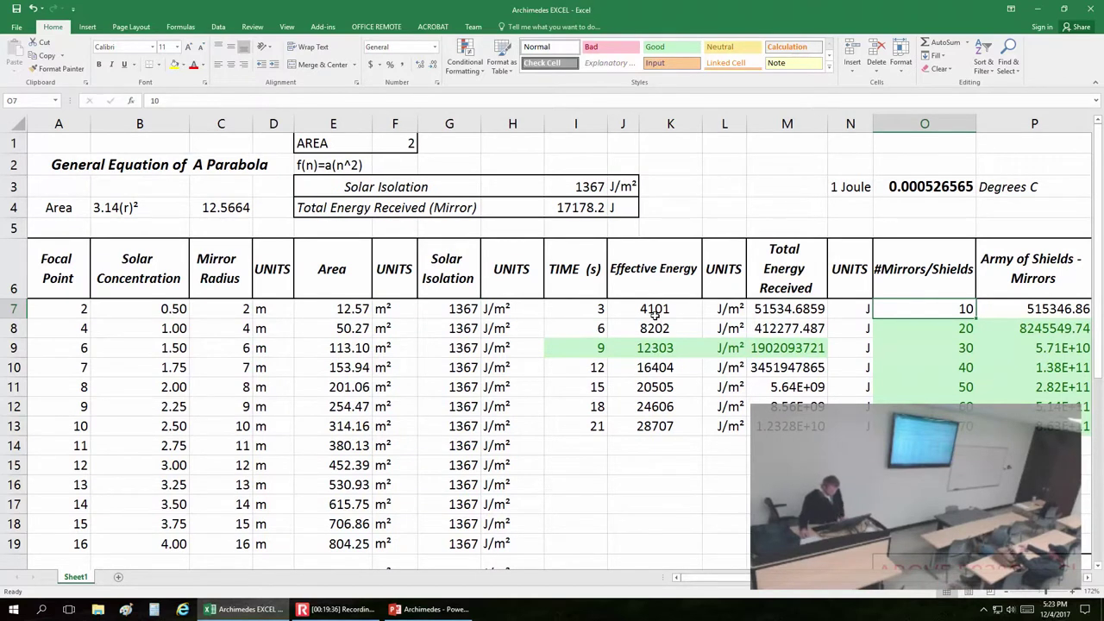
{"action": "left_click", "coordinate": [783, 307]}
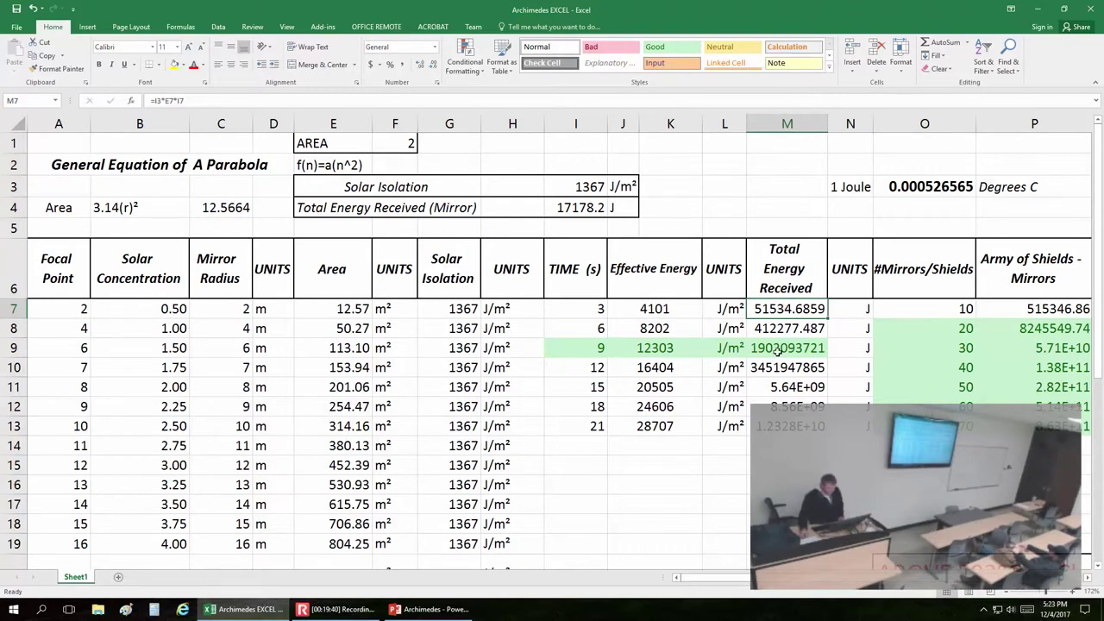
{"action": "left_click_drag", "start_coordinate": [745, 584], "coordinate": [754, 584]}
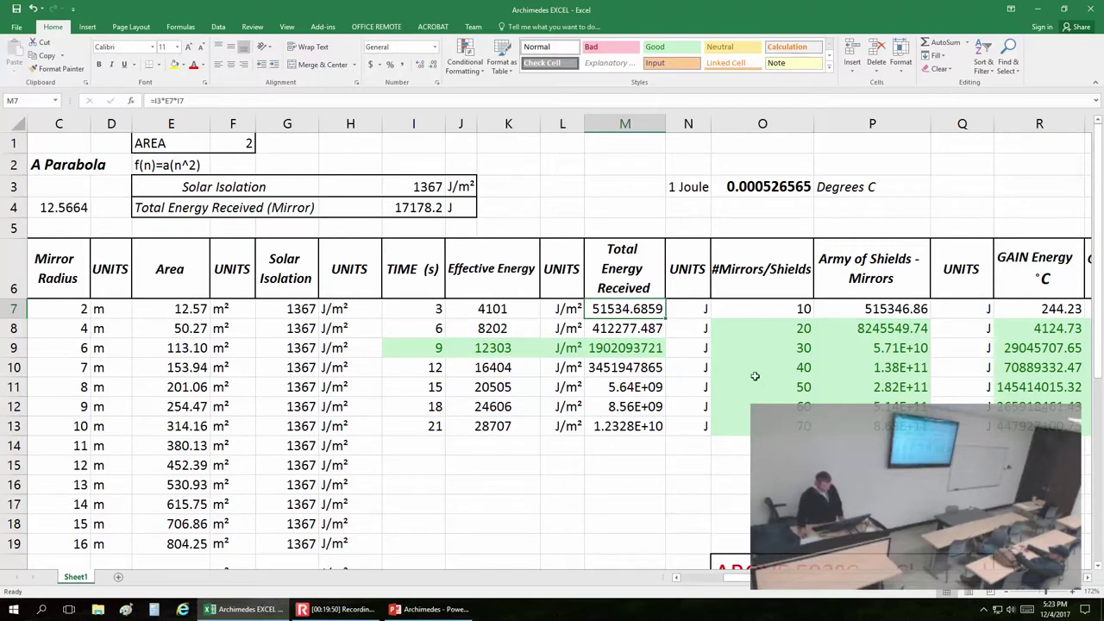
- Compare the GAIN Energy columns and the charcoal temperature note with the mirror dimensions and solar values in the energy table
{"action": "scroll", "coordinate": [785, 463], "scroll_direction": "right", "scroll_amount": 2}
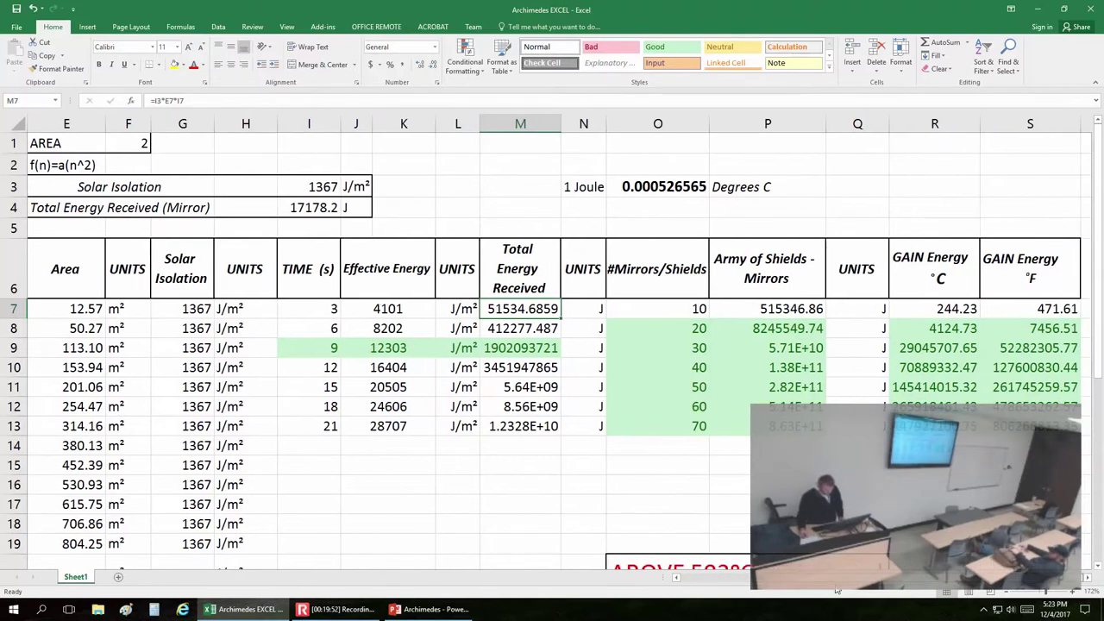
{"action": "scroll", "coordinate": [786, 463], "scroll_direction": "down", "scroll_amount": 2}
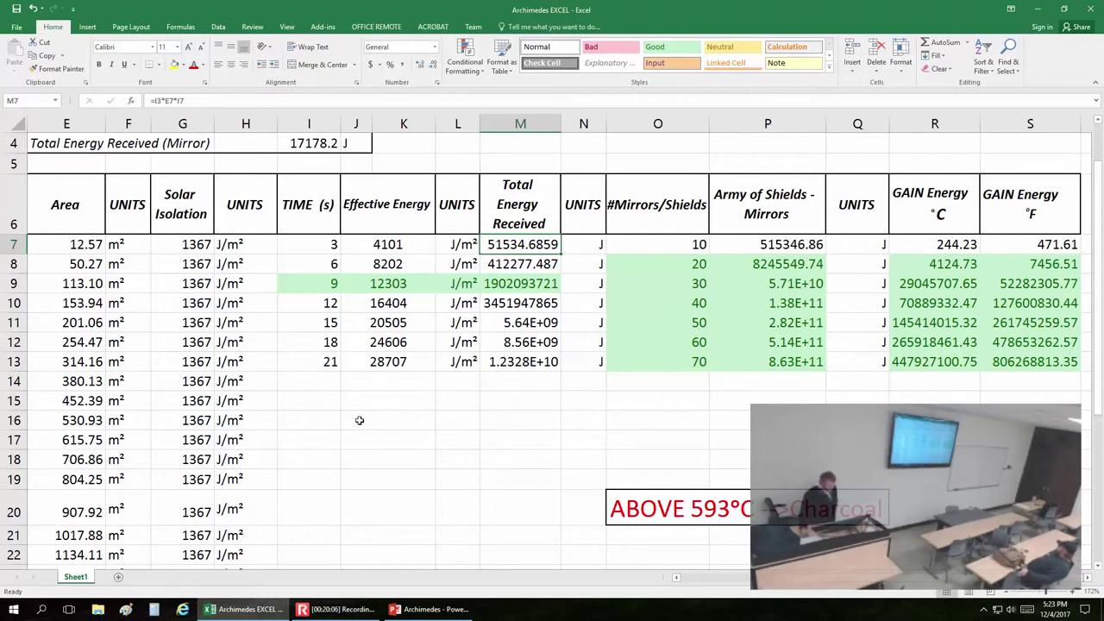
{"action": "scroll", "coordinate": [673, 449], "scroll_direction": "left", "scroll_amount": 5}
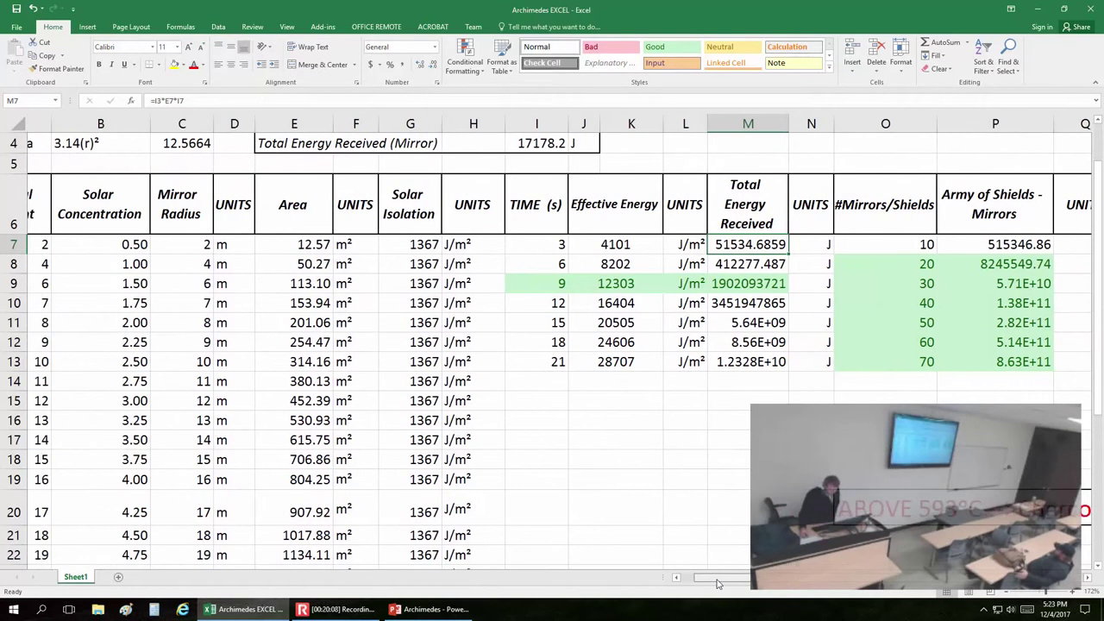
{"action": "scroll", "coordinate": [672, 449], "scroll_direction": "up", "scroll_amount": 1}
{"action": "scroll", "coordinate": [673, 450], "scroll_direction": "up", "scroll_amount": 1}
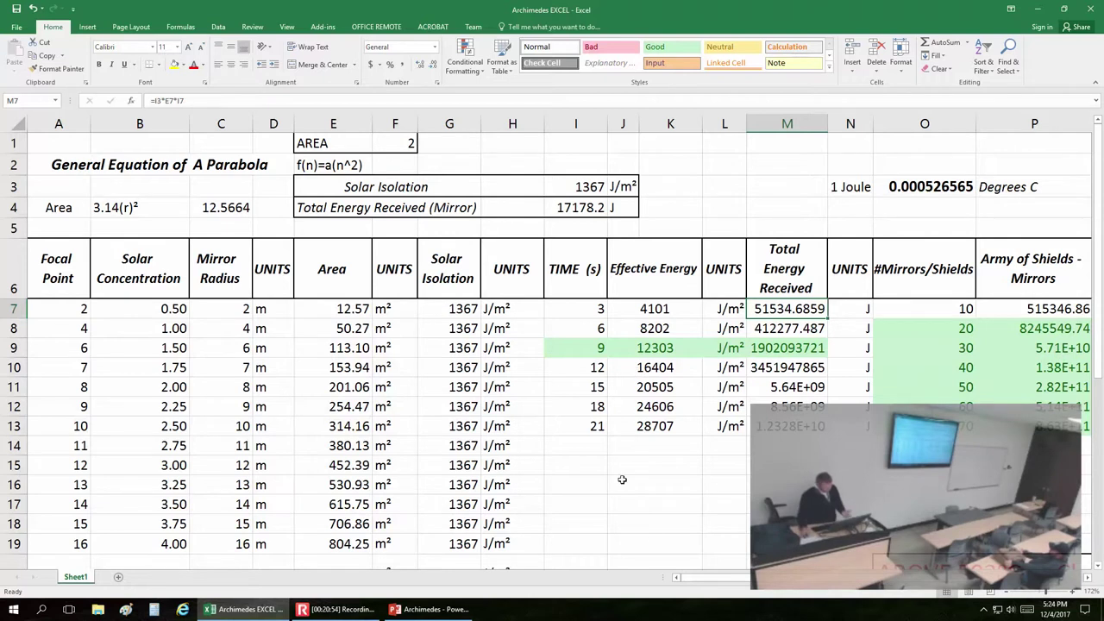
- Review the table from Focal Point and Solar Concentration across to Army of Shields - Mirrors and GAIN Energy
{"action": "left_click_drag", "start_coordinate": [678, 585], "coordinate": [703, 577]}
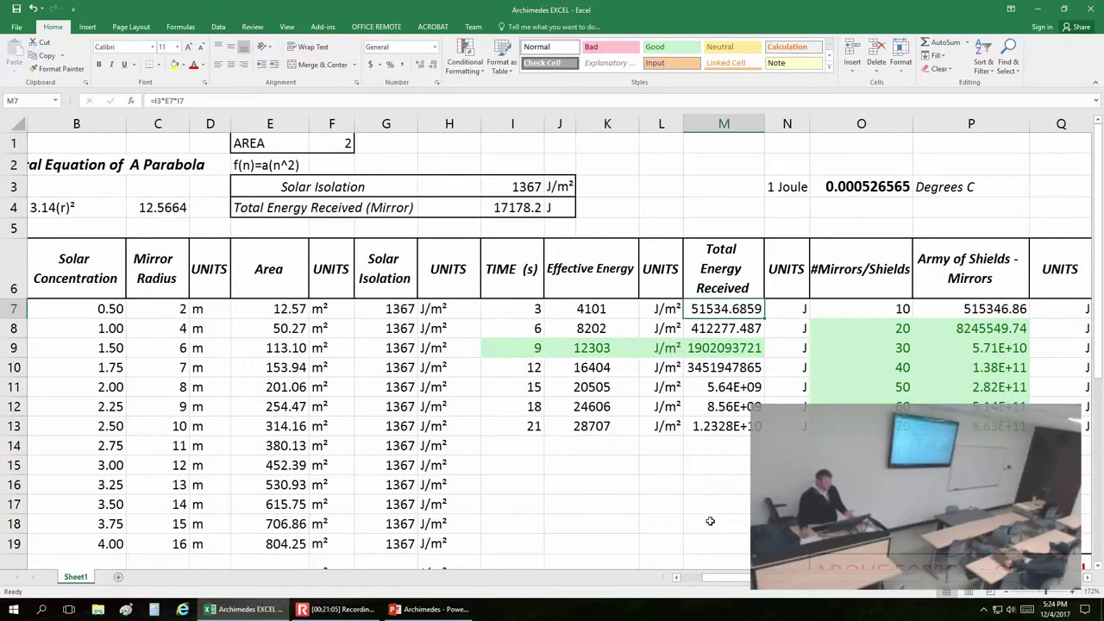
{"action": "scroll", "coordinate": [710, 520], "scroll_direction": "down", "scroll_amount": 1}
{"action": "scroll", "coordinate": [709, 520], "scroll_direction": "up", "scroll_amount": 1}
{"action": "scroll", "coordinate": [824, 590], "scroll_direction": "left", "scroll_amount": 1}
{"action": "scroll", "coordinate": [824, 590], "scroll_direction": "right", "scroll_amount": 2}
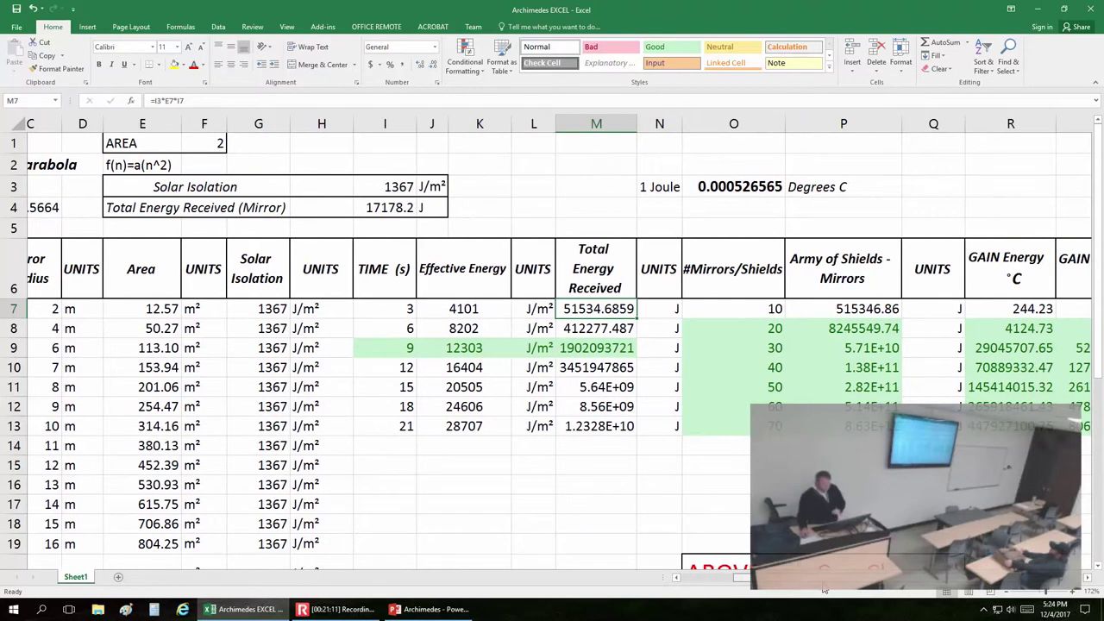
{"action": "scroll", "coordinate": [810, 591], "scroll_direction": "left", "scroll_amount": 1}
{"action": "scroll", "coordinate": [794, 592], "scroll_direction": "left", "scroll_amount": 1}
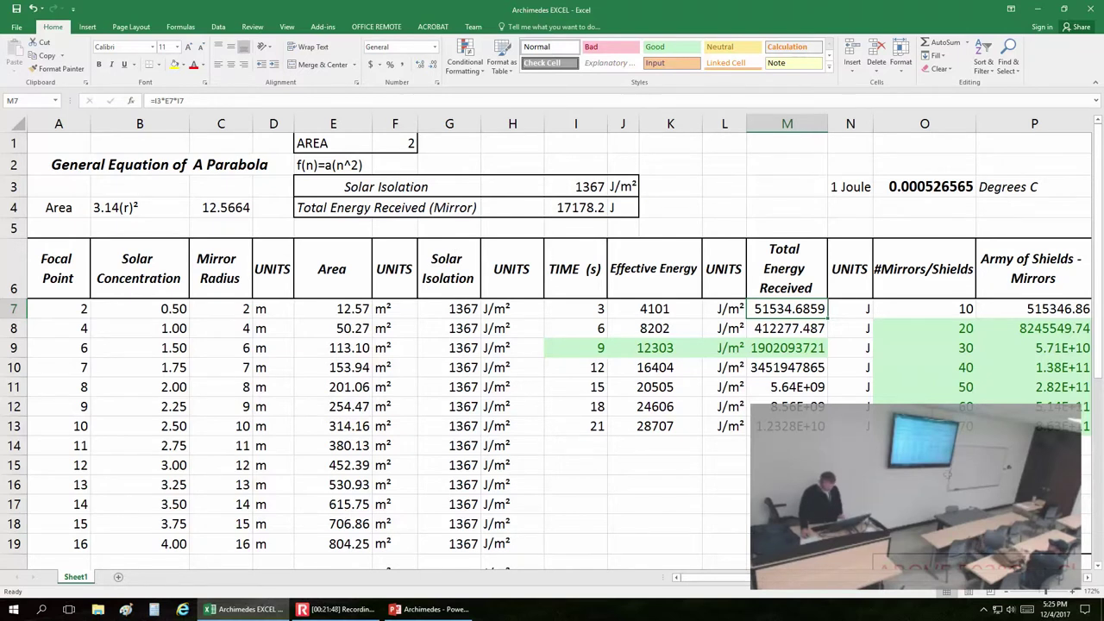
- Examine the TIME, #Mirrors/Shields and GAIN Energy values against the charcoal threshold note below the table
{"action": "scroll", "coordinate": [552, 345], "scroll_direction": "down", "scroll_amount": 1}
{"action": "scroll", "coordinate": [552, 345], "scroll_direction": "right", "scroll_amount": 2}
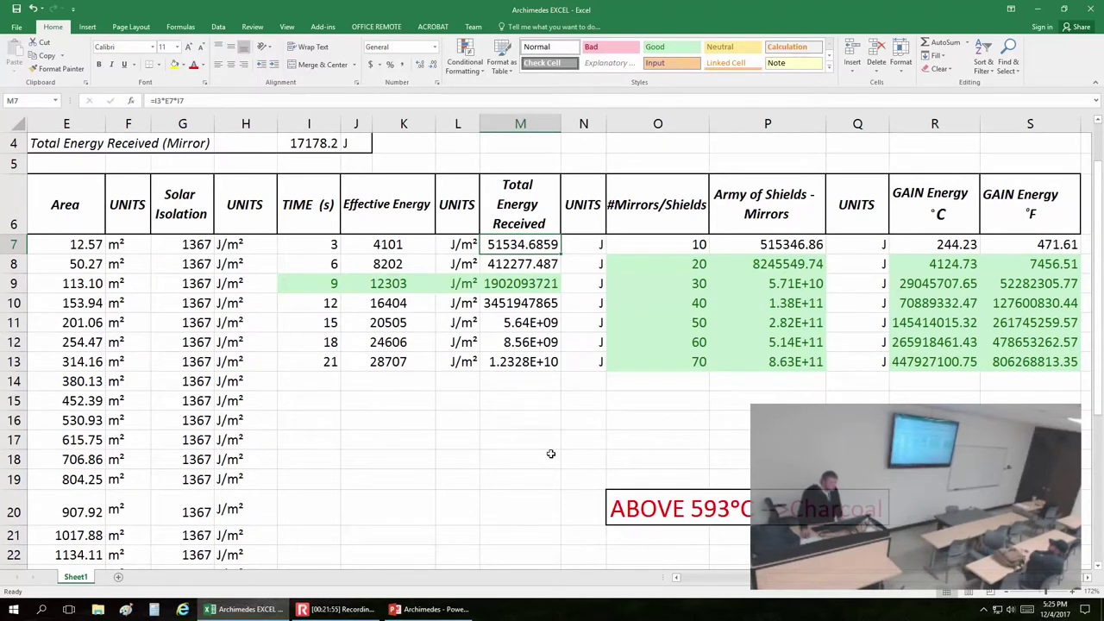
{"action": "scroll", "coordinate": [551, 453], "scroll_direction": "up", "scroll_amount": 1}
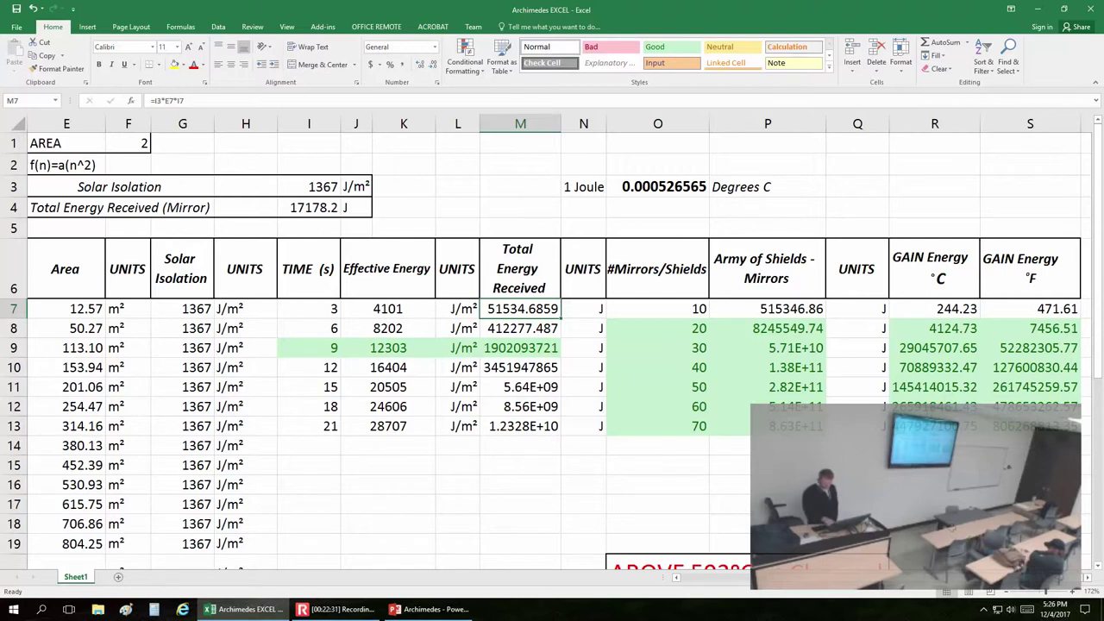
{"action": "scroll", "coordinate": [552, 345], "scroll_direction": "down", "scroll_amount": 1}
{"action": "scroll", "coordinate": [552, 345], "scroll_direction": "up", "scroll_amount": 1}
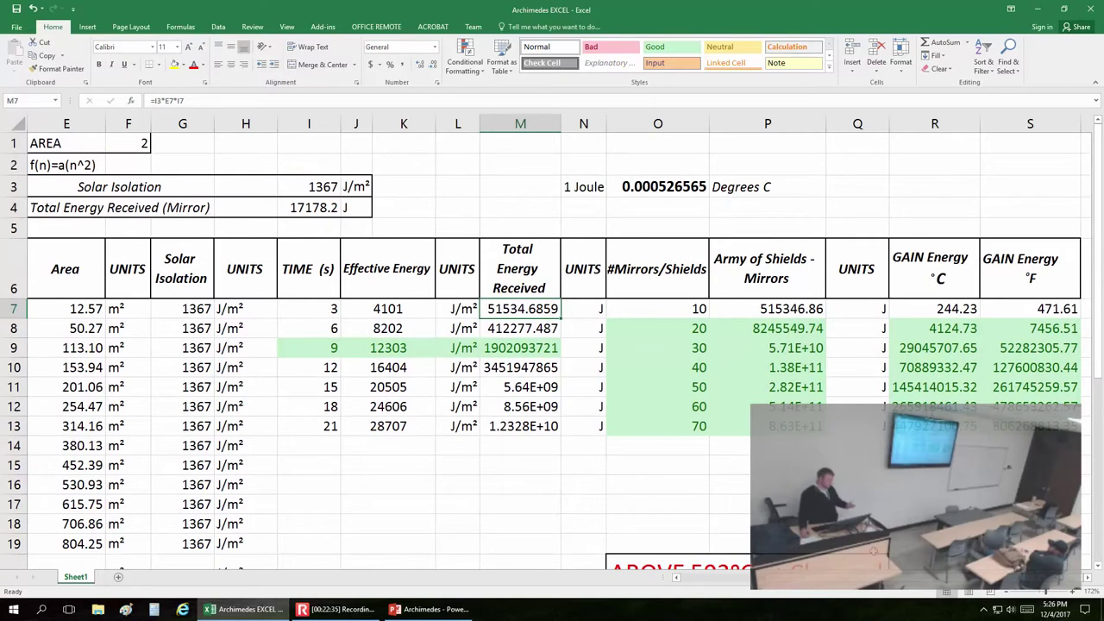
{"action": "scroll", "coordinate": [702, 406], "scroll_direction": "down", "scroll_amount": 2}
{"action": "scroll", "coordinate": [702, 406], "scroll_direction": "up", "scroll_amount": 1}
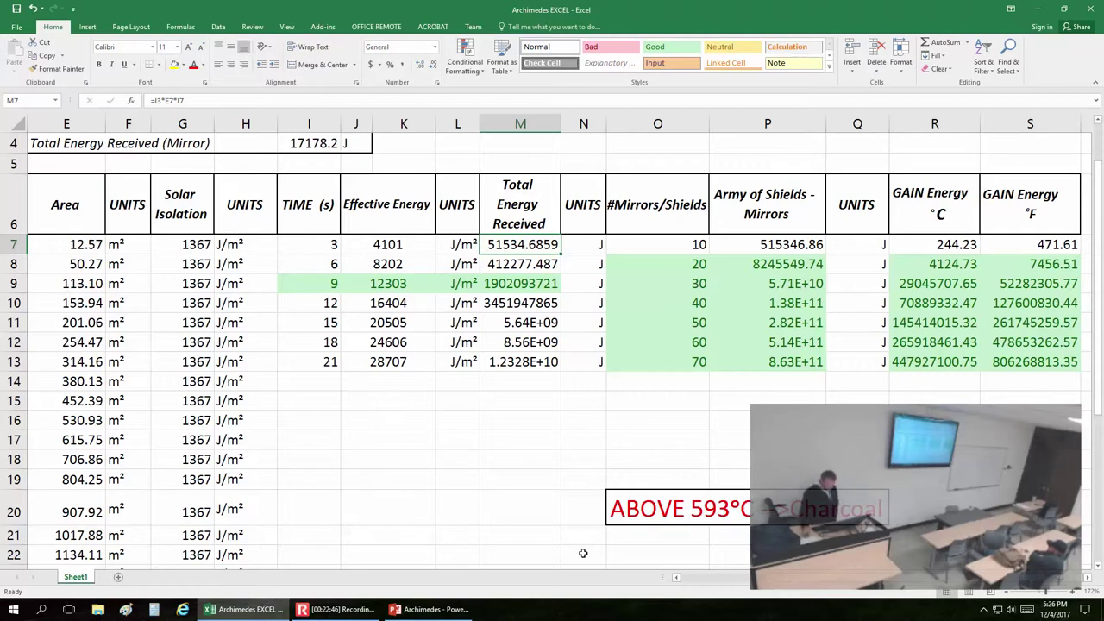
{"action": "left_click_drag", "start_coordinate": [728, 578], "coordinate": [706, 580]}
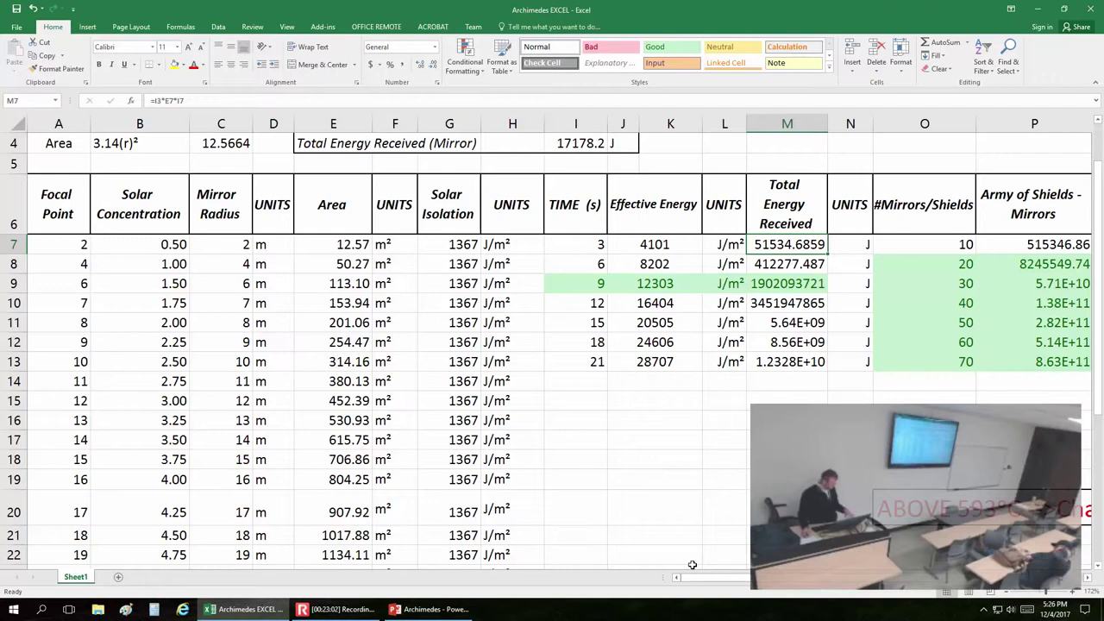
{"action": "left_click_drag", "start_coordinate": [712, 578], "coordinate": [766, 584]}
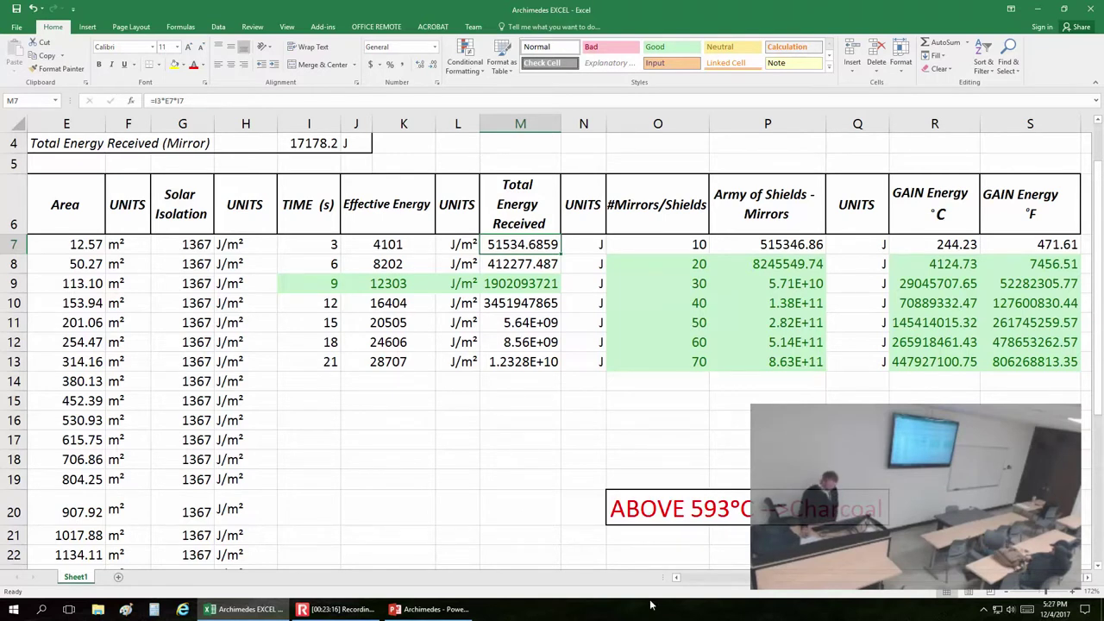
- Set the Solar Isolation input in I3 to 280 J/m²
{"action": "scroll", "coordinate": [701, 581], "scroll_direction": "left", "scroll_amount": 3}
{"action": "scroll", "coordinate": [661, 514], "scroll_direction": "up", "scroll_amount": 1}
{"action": "left_click", "coordinate": [579, 186]}
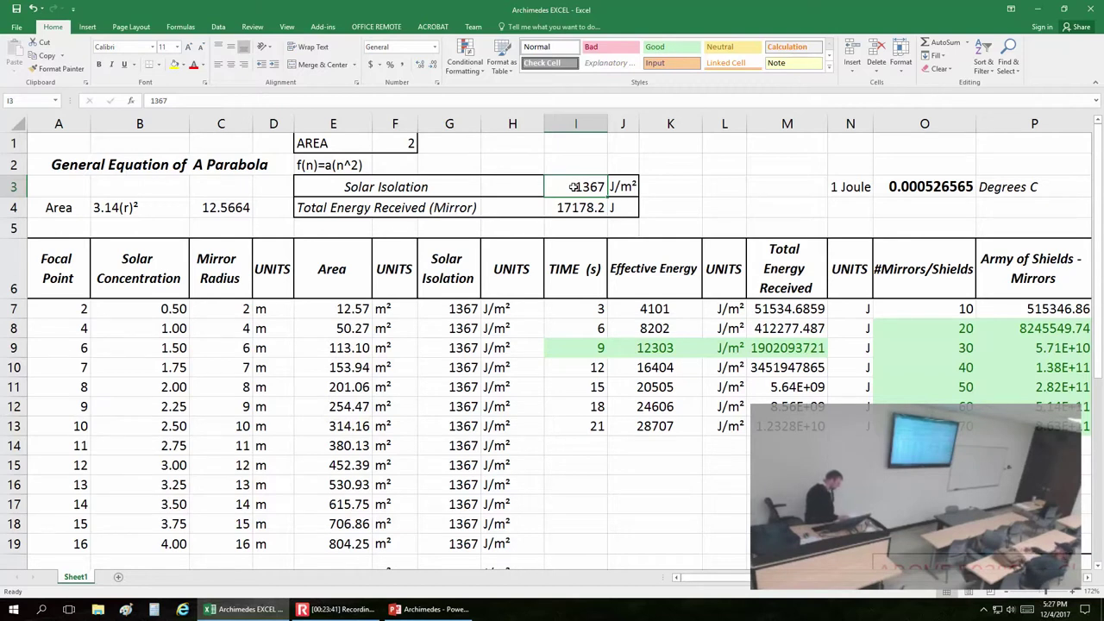
{"action": "type", "text": "28"}
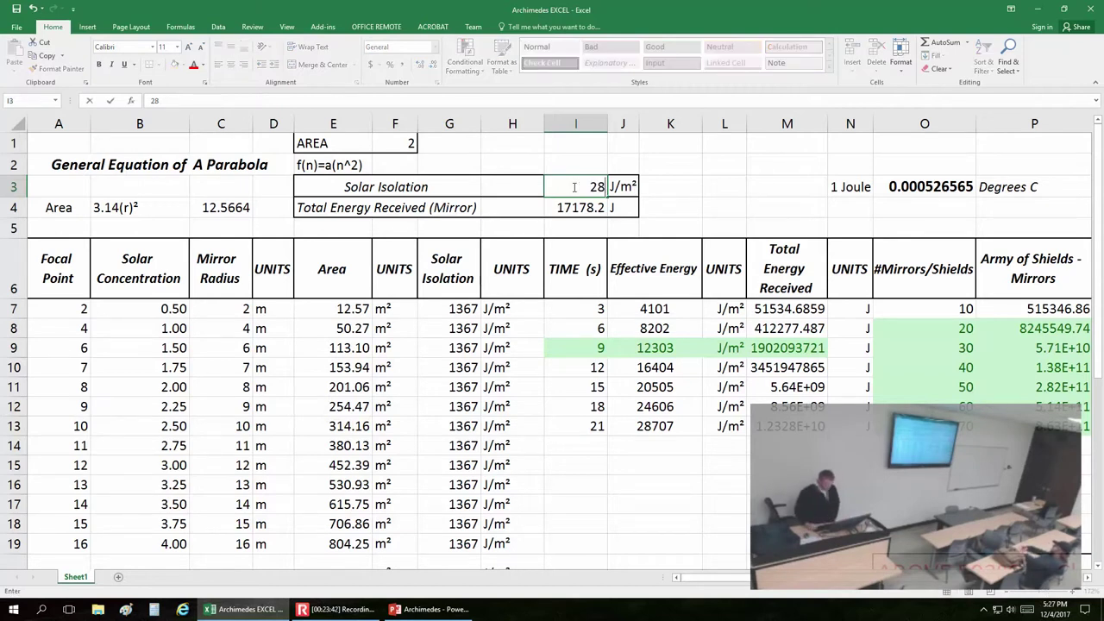
{"action": "type", "text": "0"}
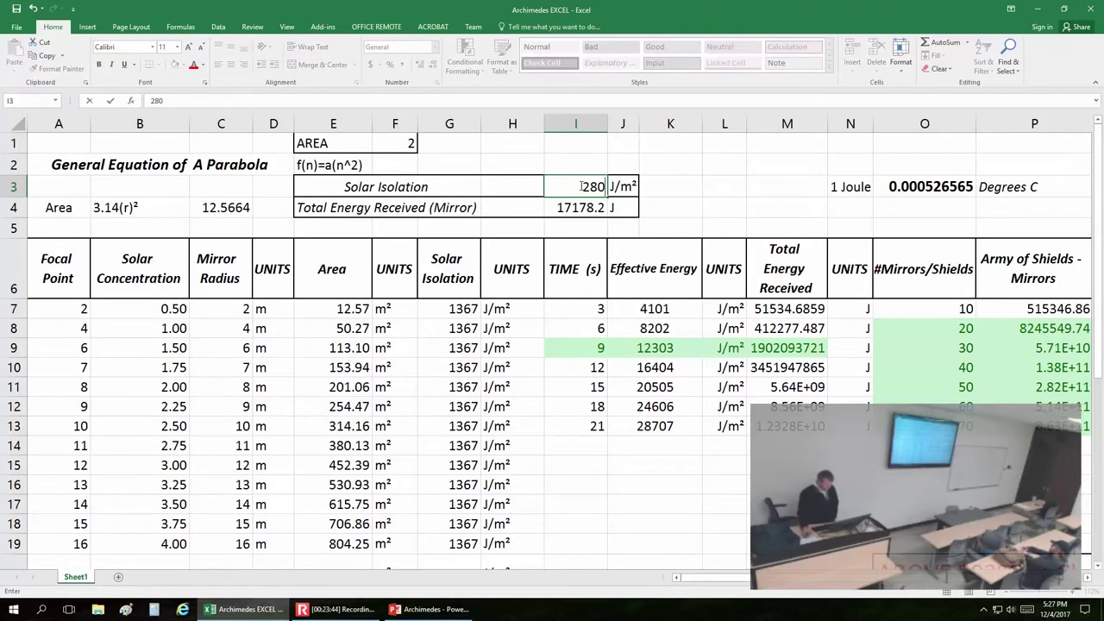
{"action": "left_click", "coordinate": [695, 178]}
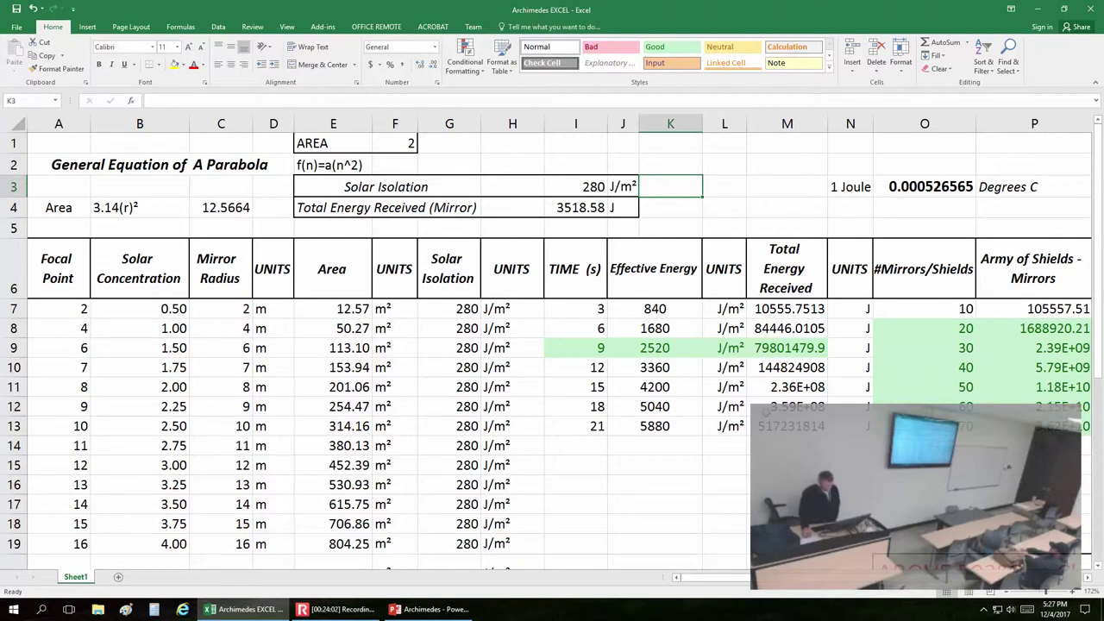
- Review the recalculated Army of Shields - Mirrors and GAIN Energy columns in °C and °F against the charcoal note
{"action": "scroll", "coordinate": [999, 333], "scroll_direction": "down", "scroll_amount": 1}
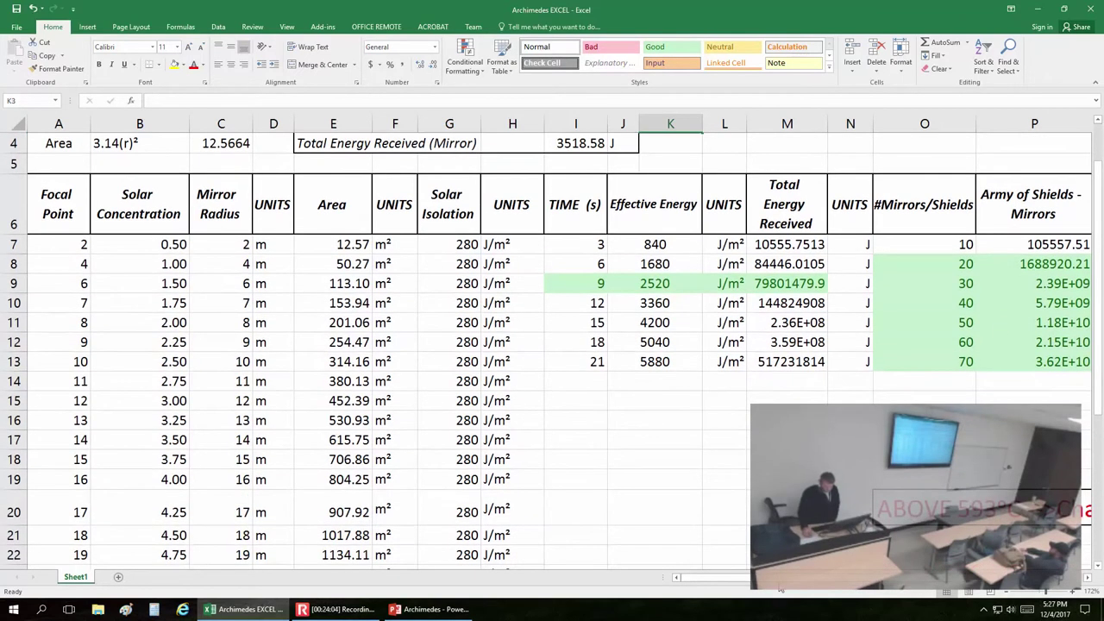
{"action": "scroll", "coordinate": [783, 590], "scroll_direction": "right", "scroll_amount": 4}
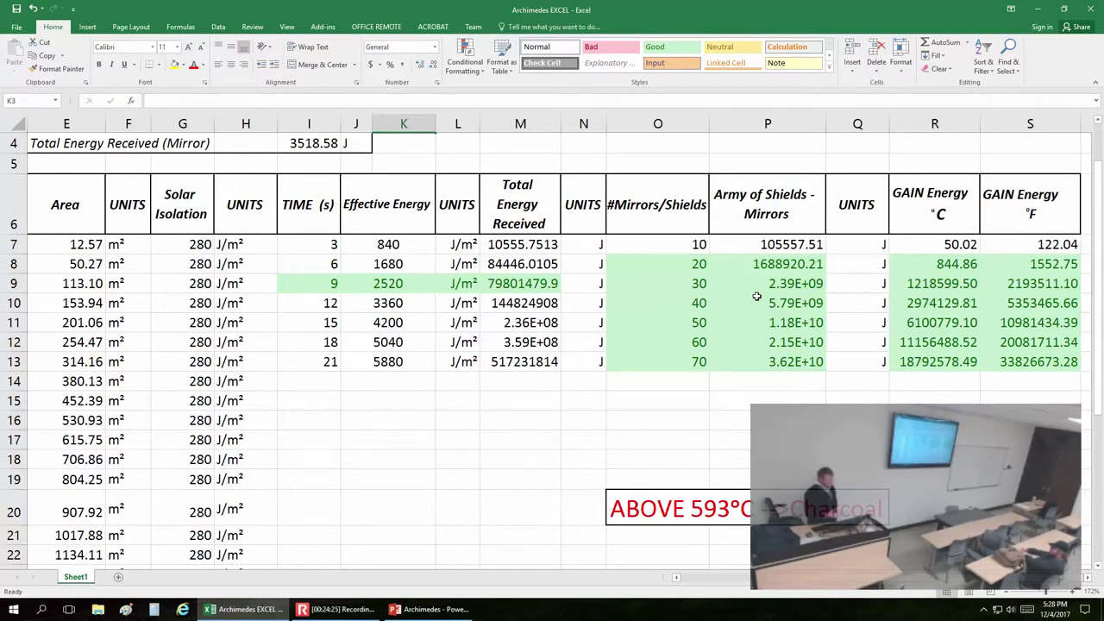
{"action": "left_click_drag", "start_coordinate": [695, 302], "coordinate": [733, 378]}
{"action": "left_click", "coordinate": [733, 378]}
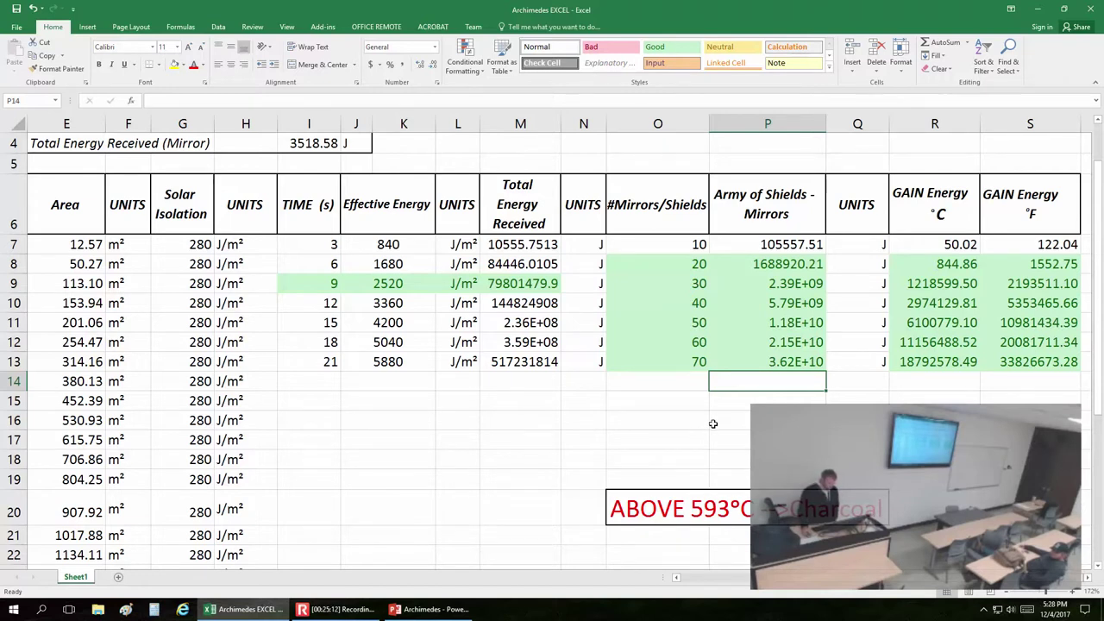
- Switch to the Archimedes presentation in PowerPoint and view the energy table on slide 9 and the CATCHING FIRE slide
{"action": "left_click", "coordinate": [397, 611]}
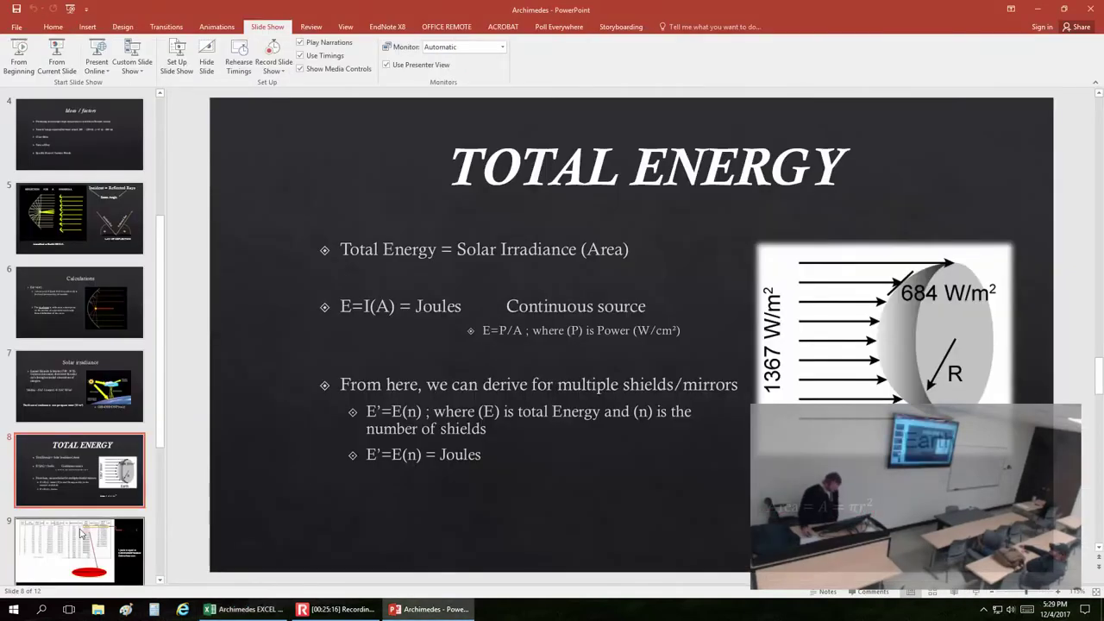
{"action": "left_click", "coordinate": [81, 537]}
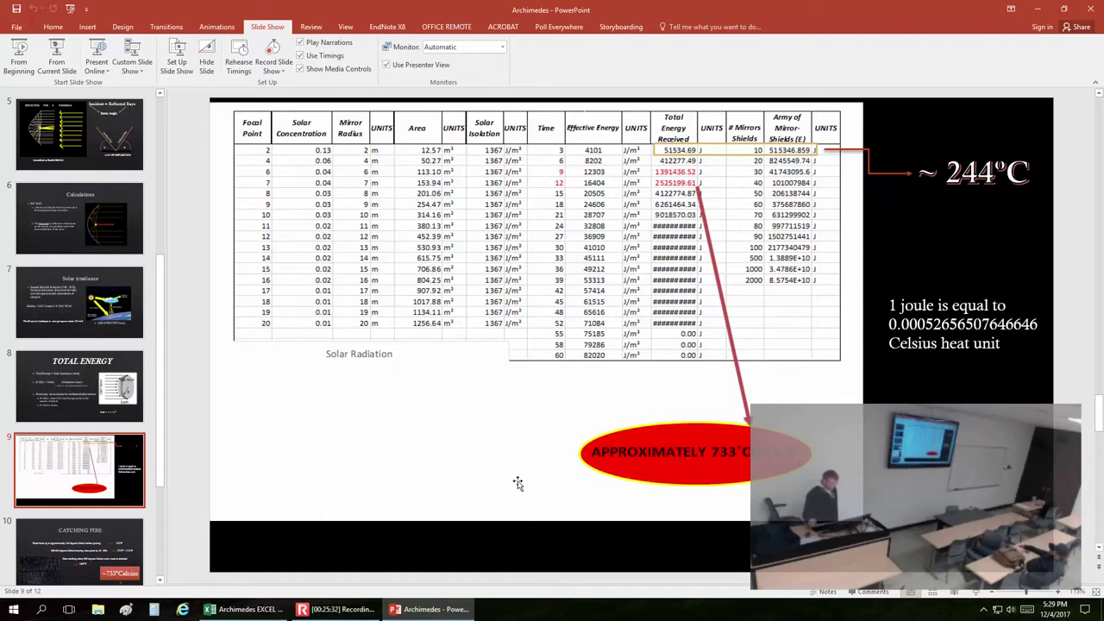
{"action": "left_click", "coordinate": [107, 552]}
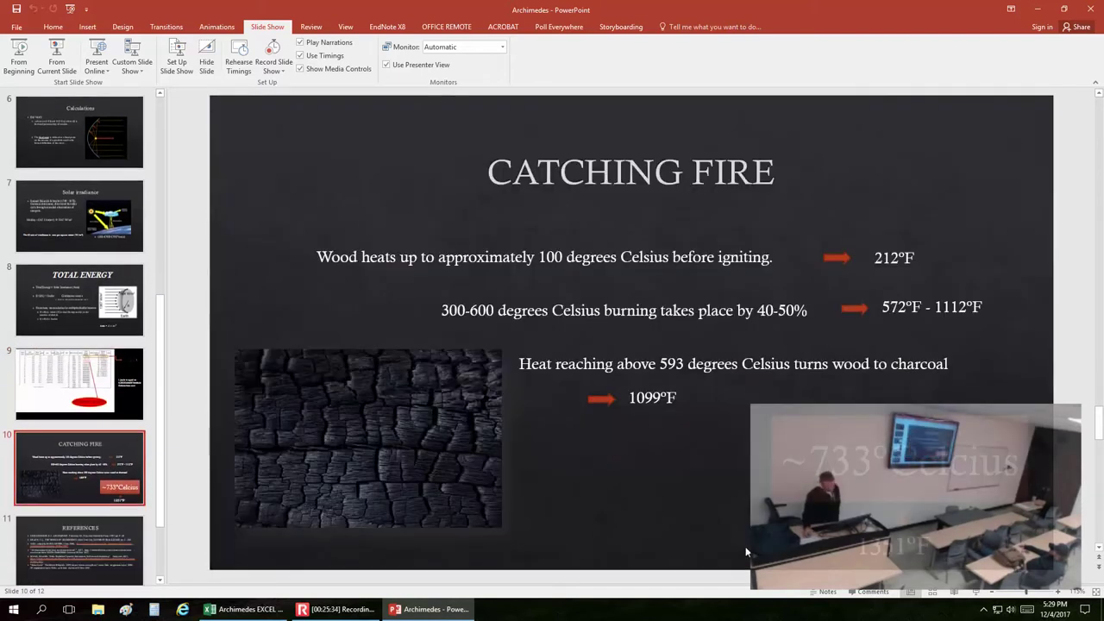